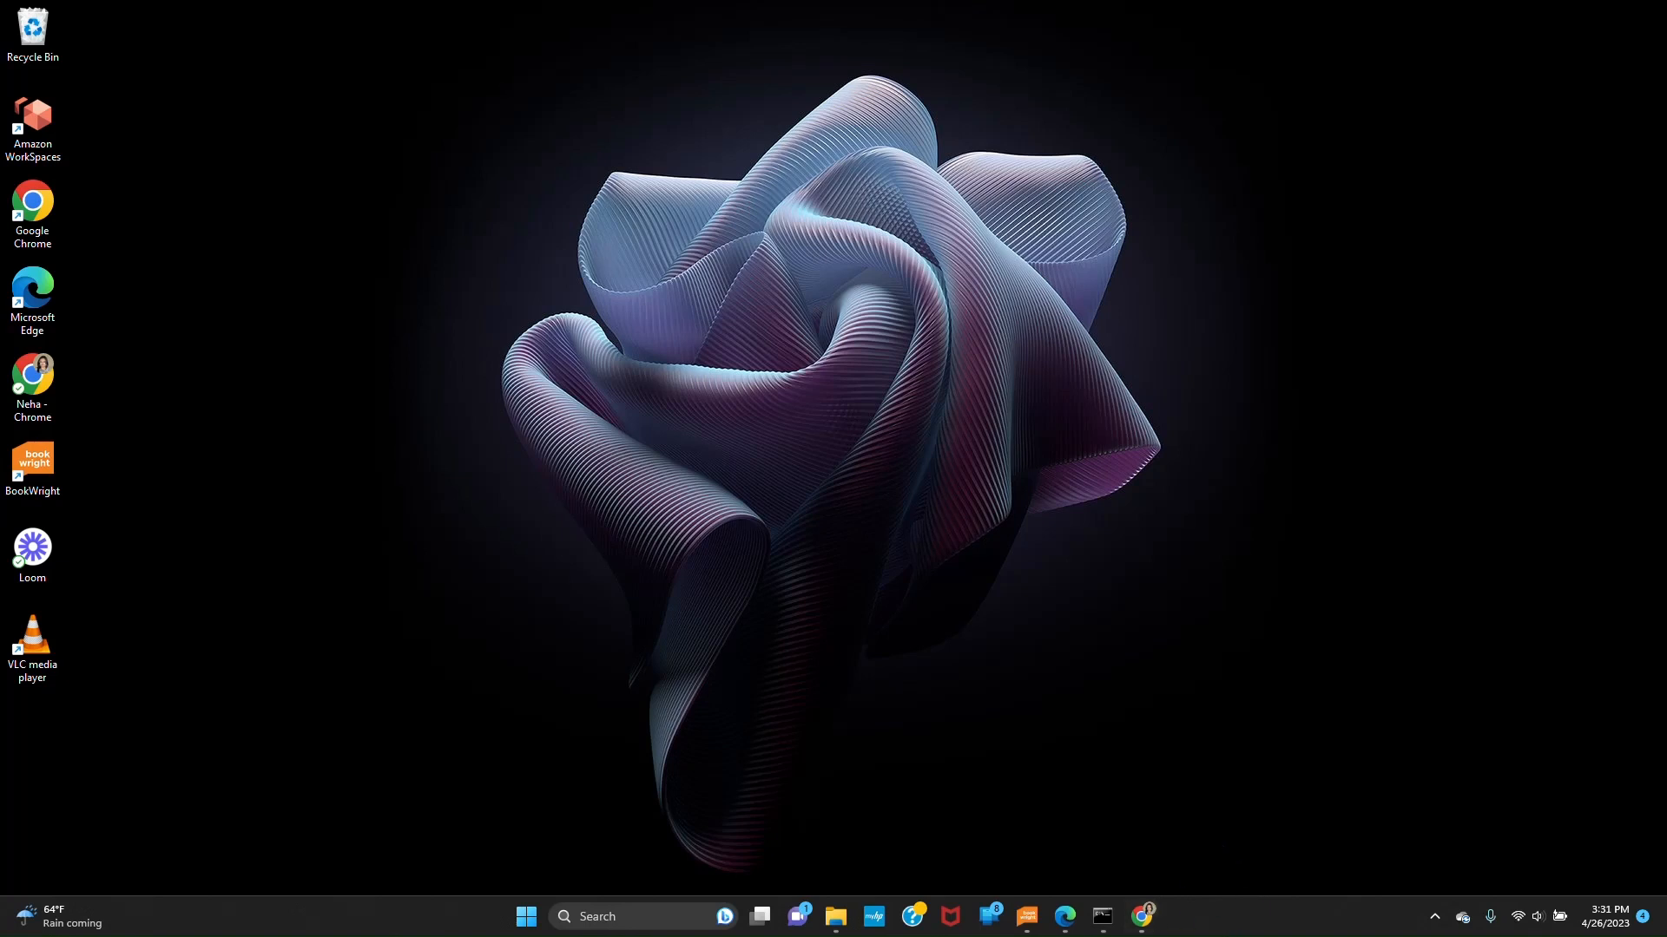
Search Google in Chrome for "download python" and open the Download Python page on python.org.
{"action": "left_click", "coordinate": [1146, 922]}
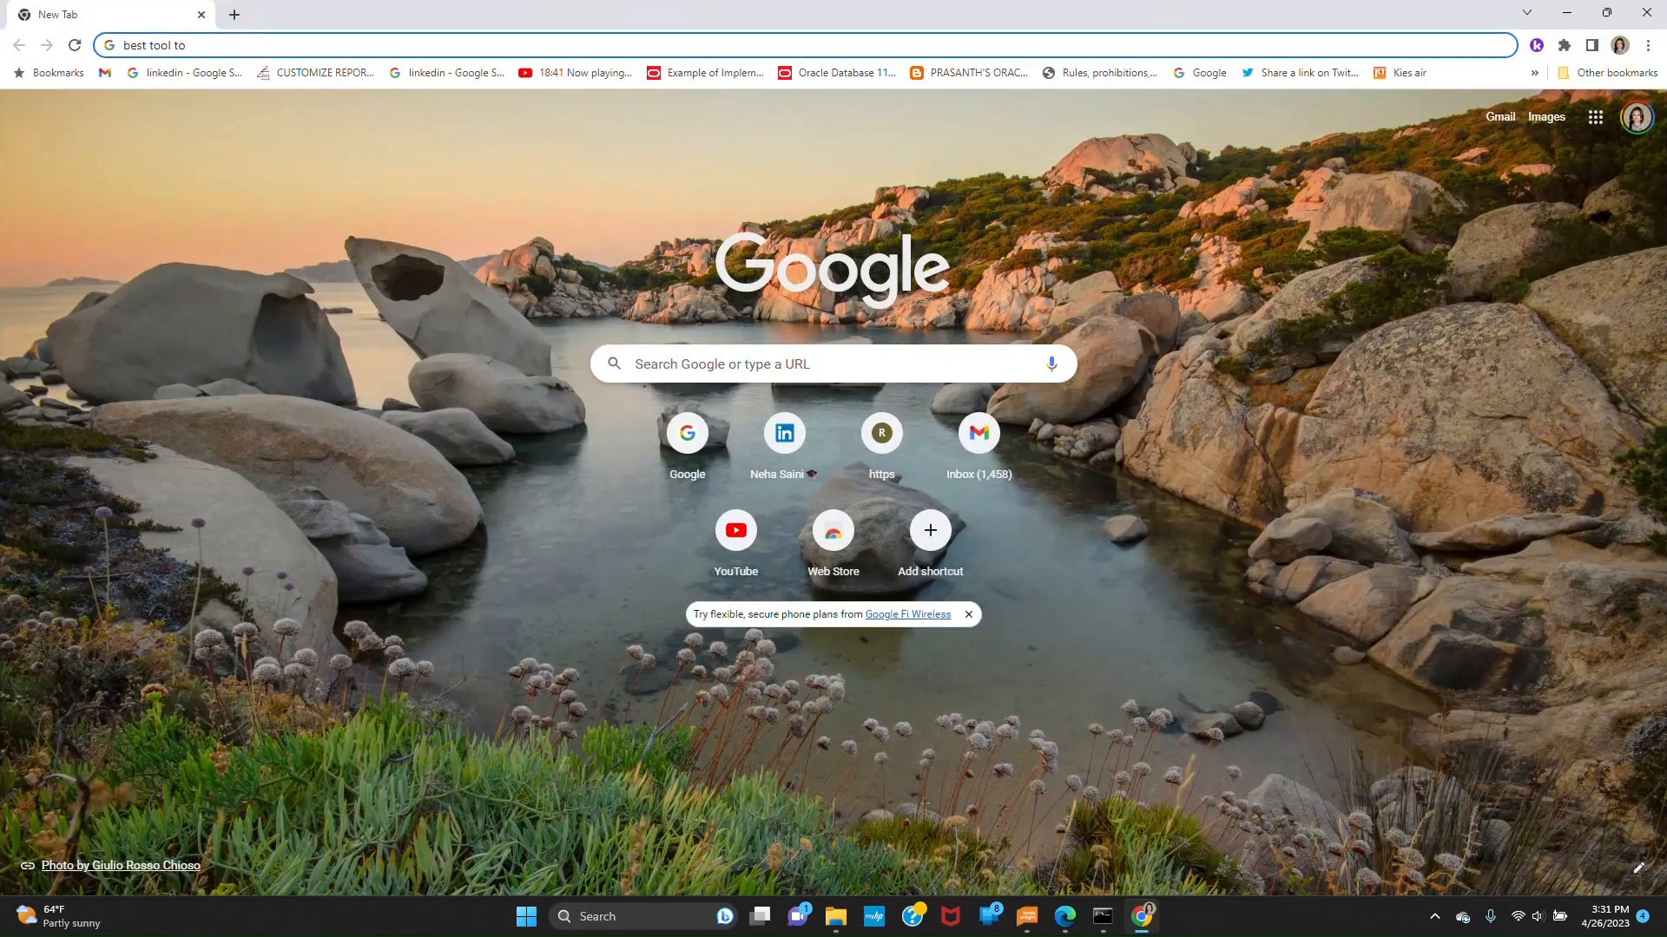
{"action": "left_click", "coordinate": [792, 365]}
{"action": "type", "text": "d"}
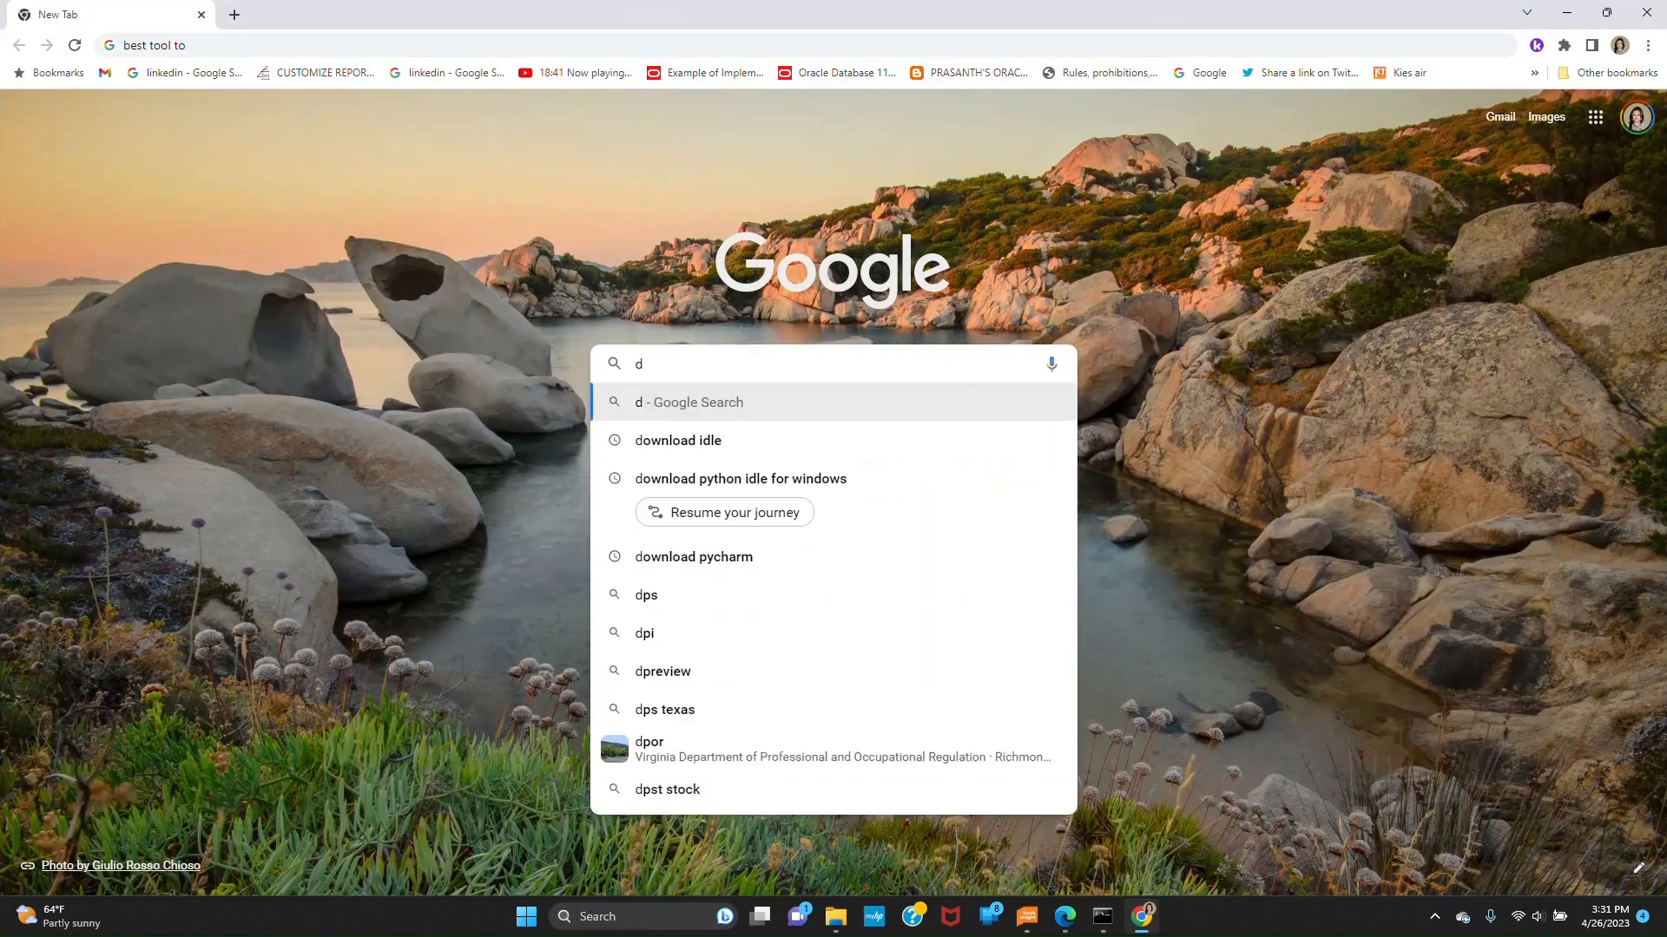
{"action": "type", "text": "ownload python"}
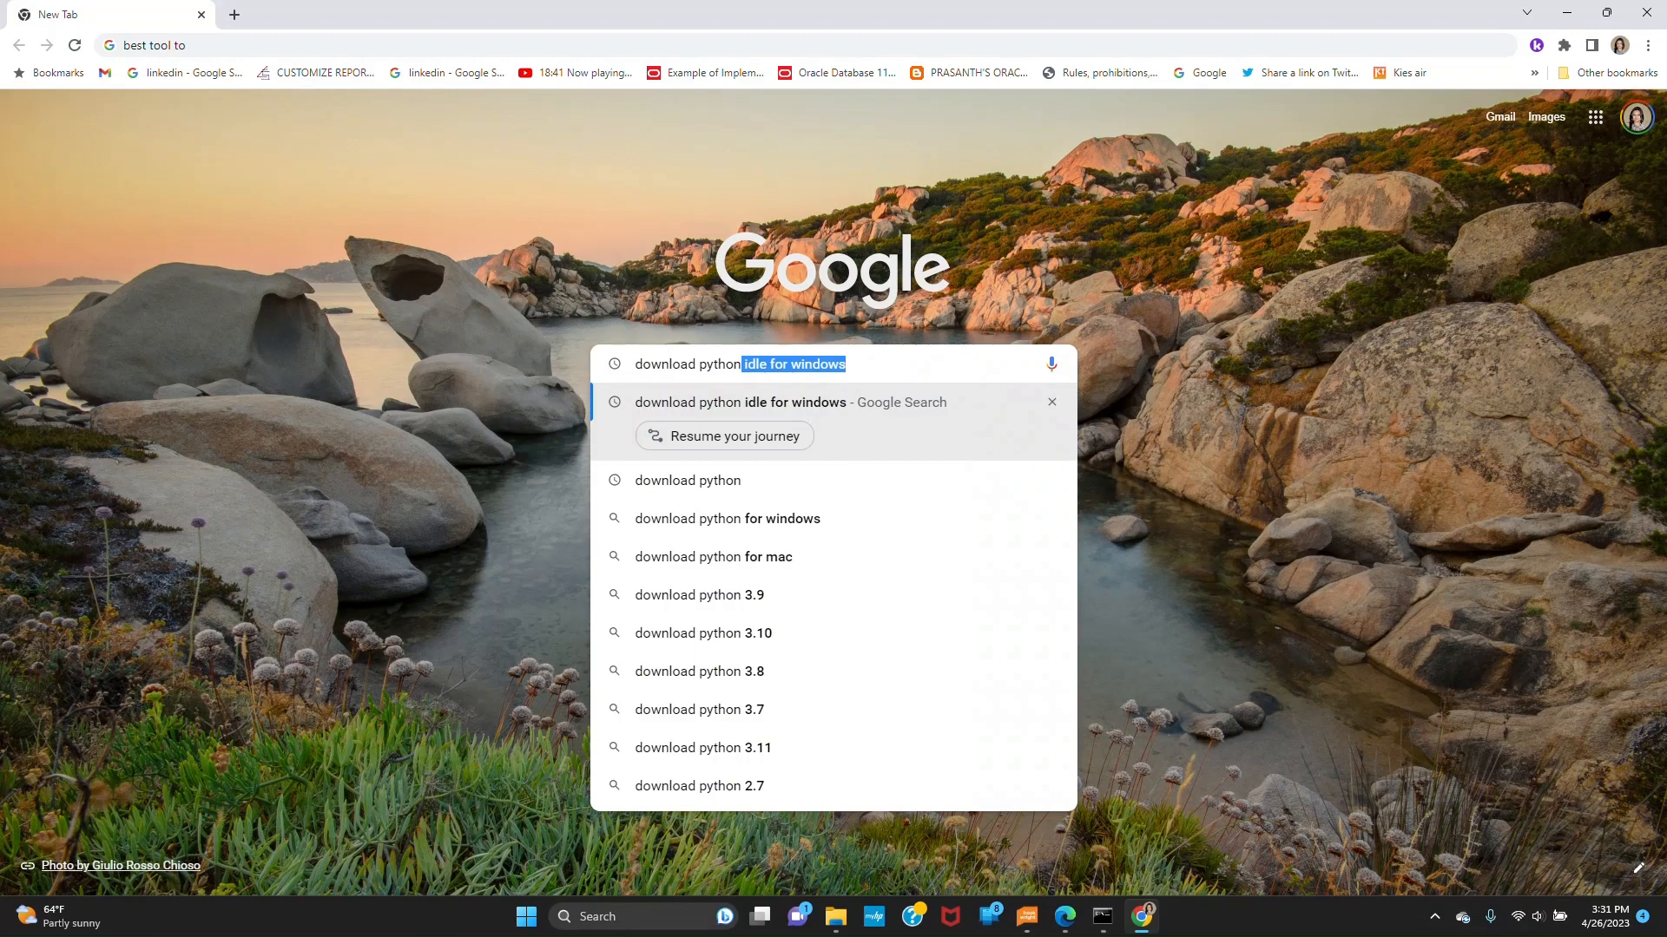
{"action": "key", "text": "Delete"}
{"action": "key", "text": "Return"}
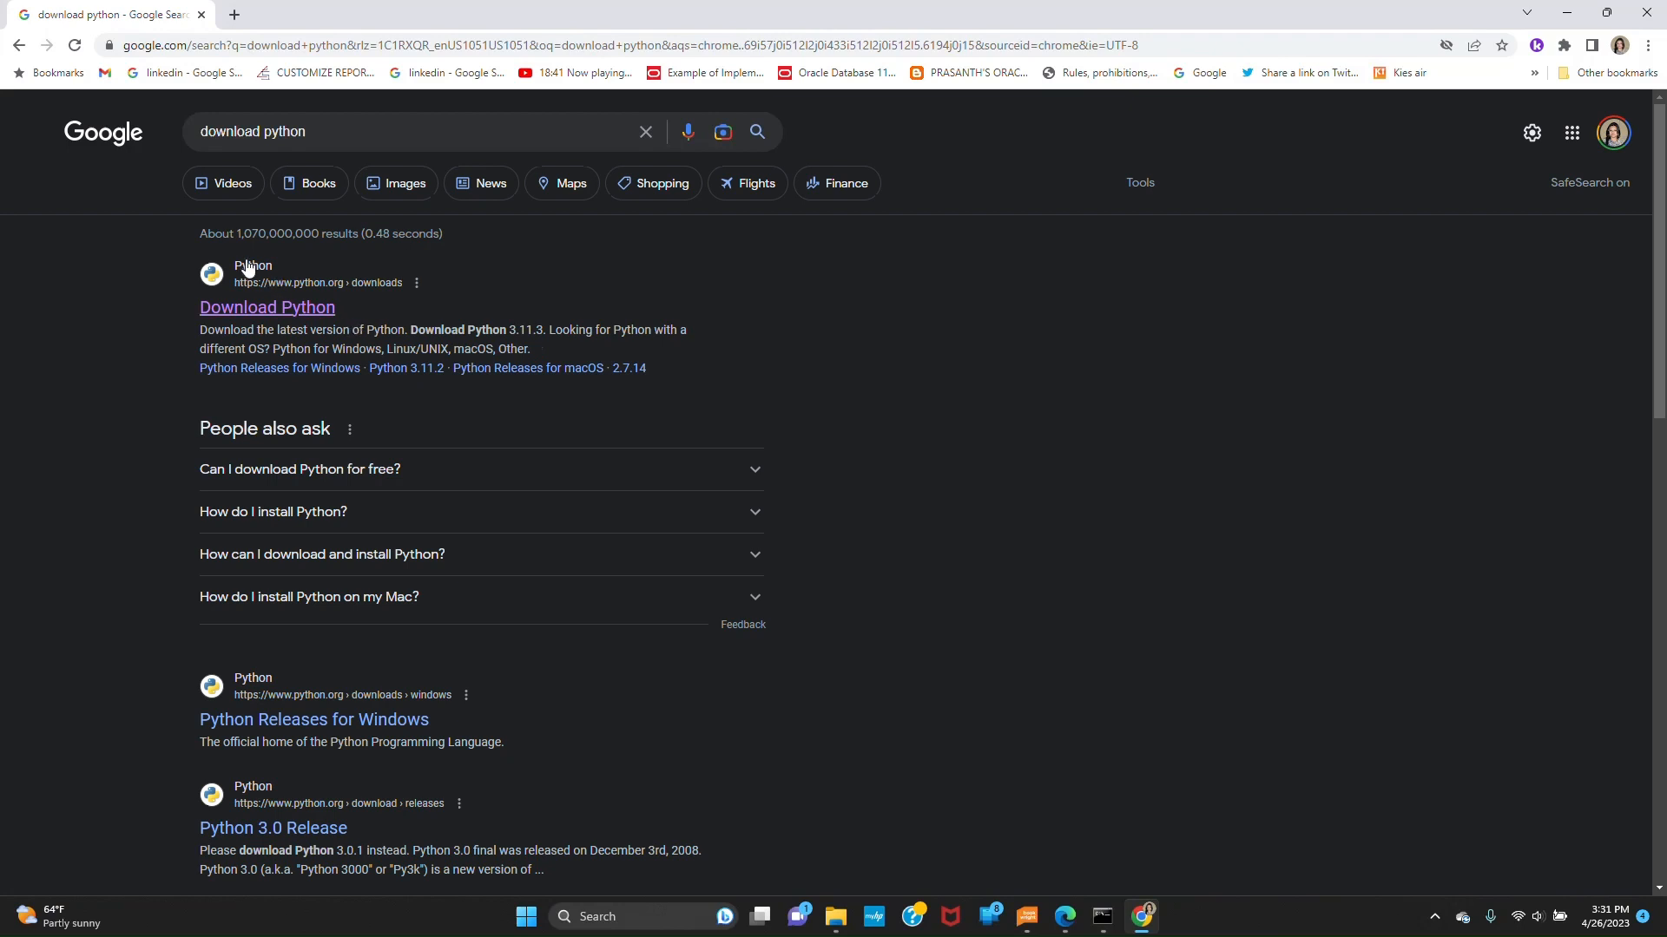
{"action": "left_click", "coordinate": [272, 311]}
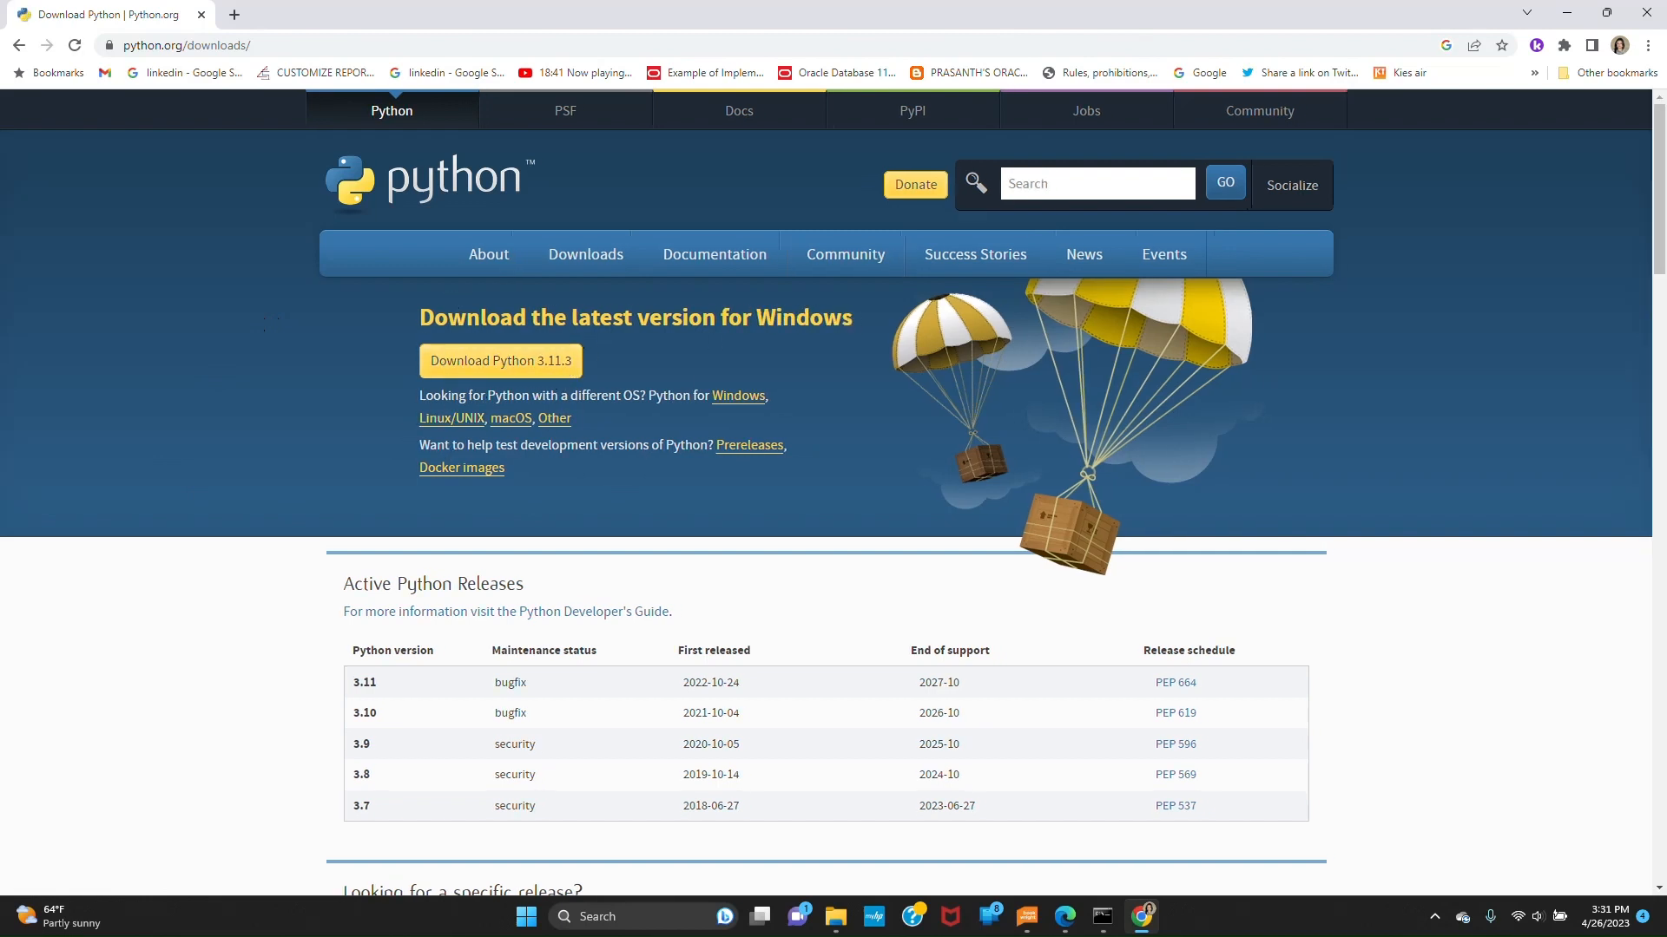
{"action": "left_click_drag", "start_coordinate": [466, 318], "coordinate": [743, 295]}
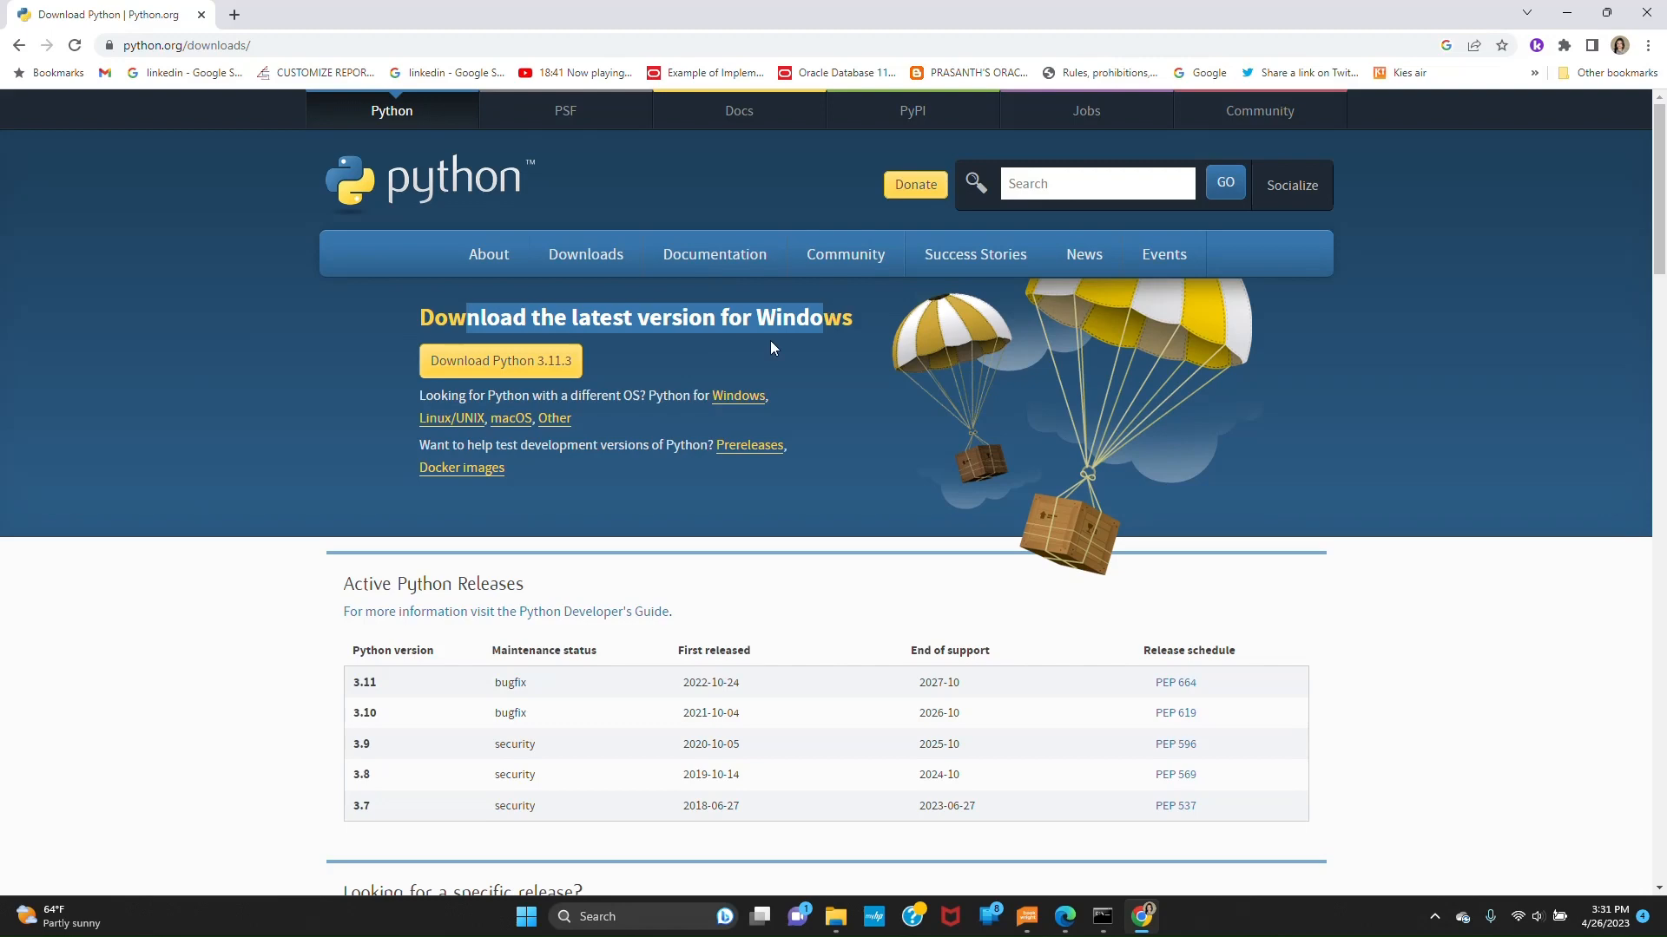
{"action": "left_click", "coordinate": [853, 312]}
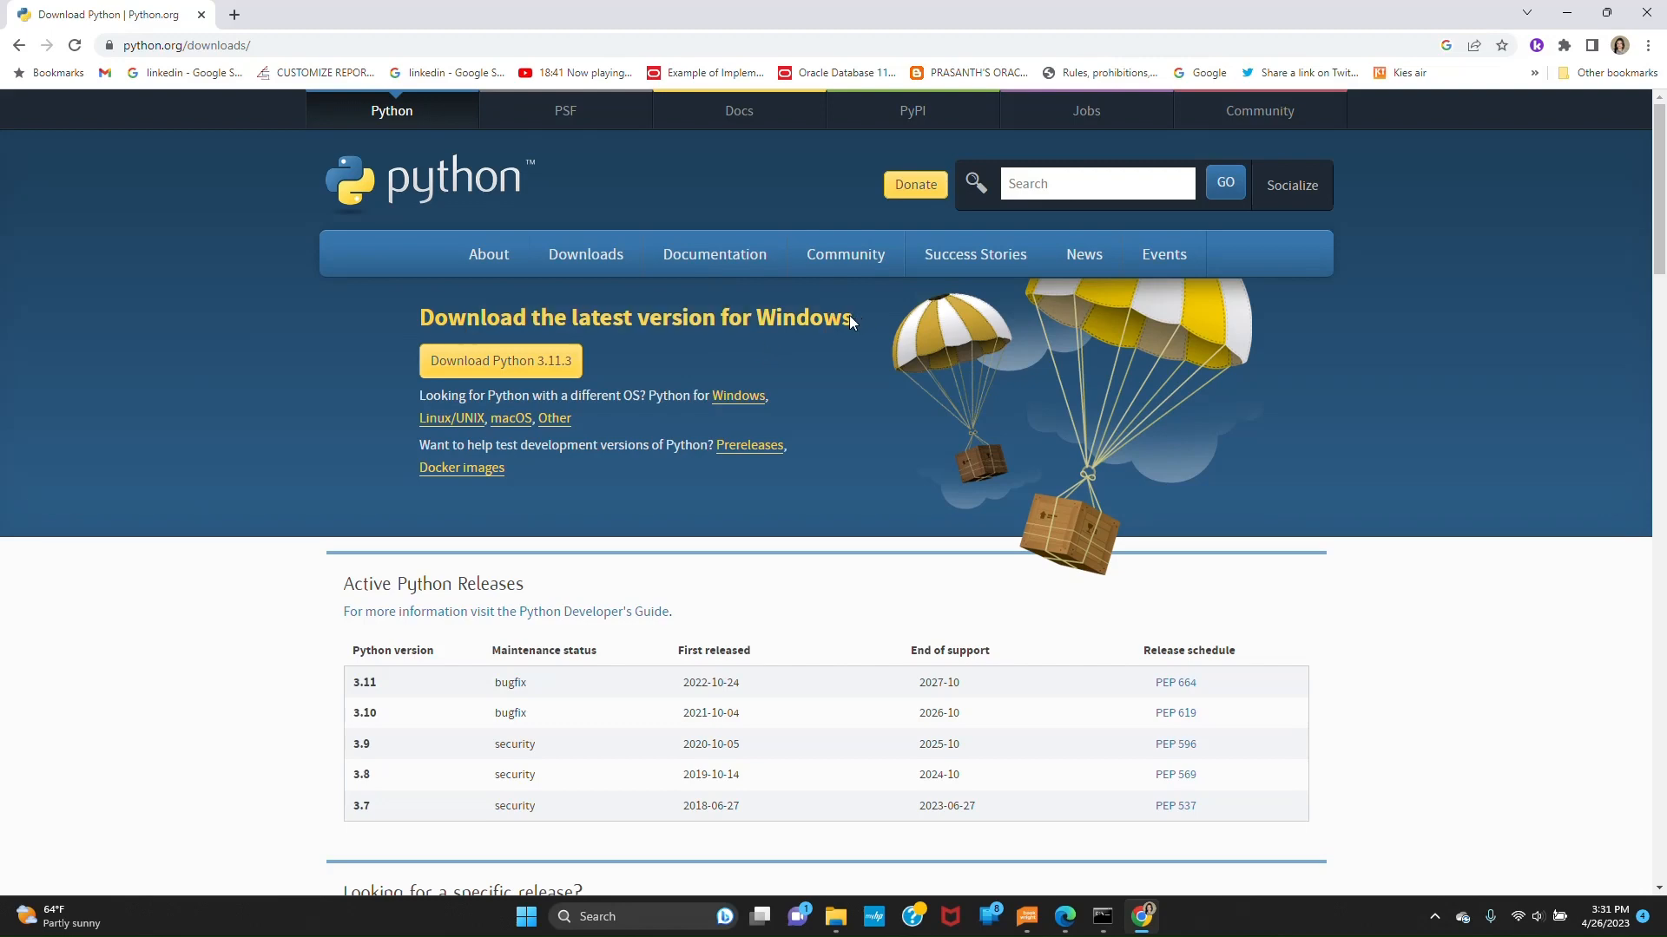
{"action": "left_click_drag", "start_coordinate": [852, 315], "coordinate": [729, 317]}
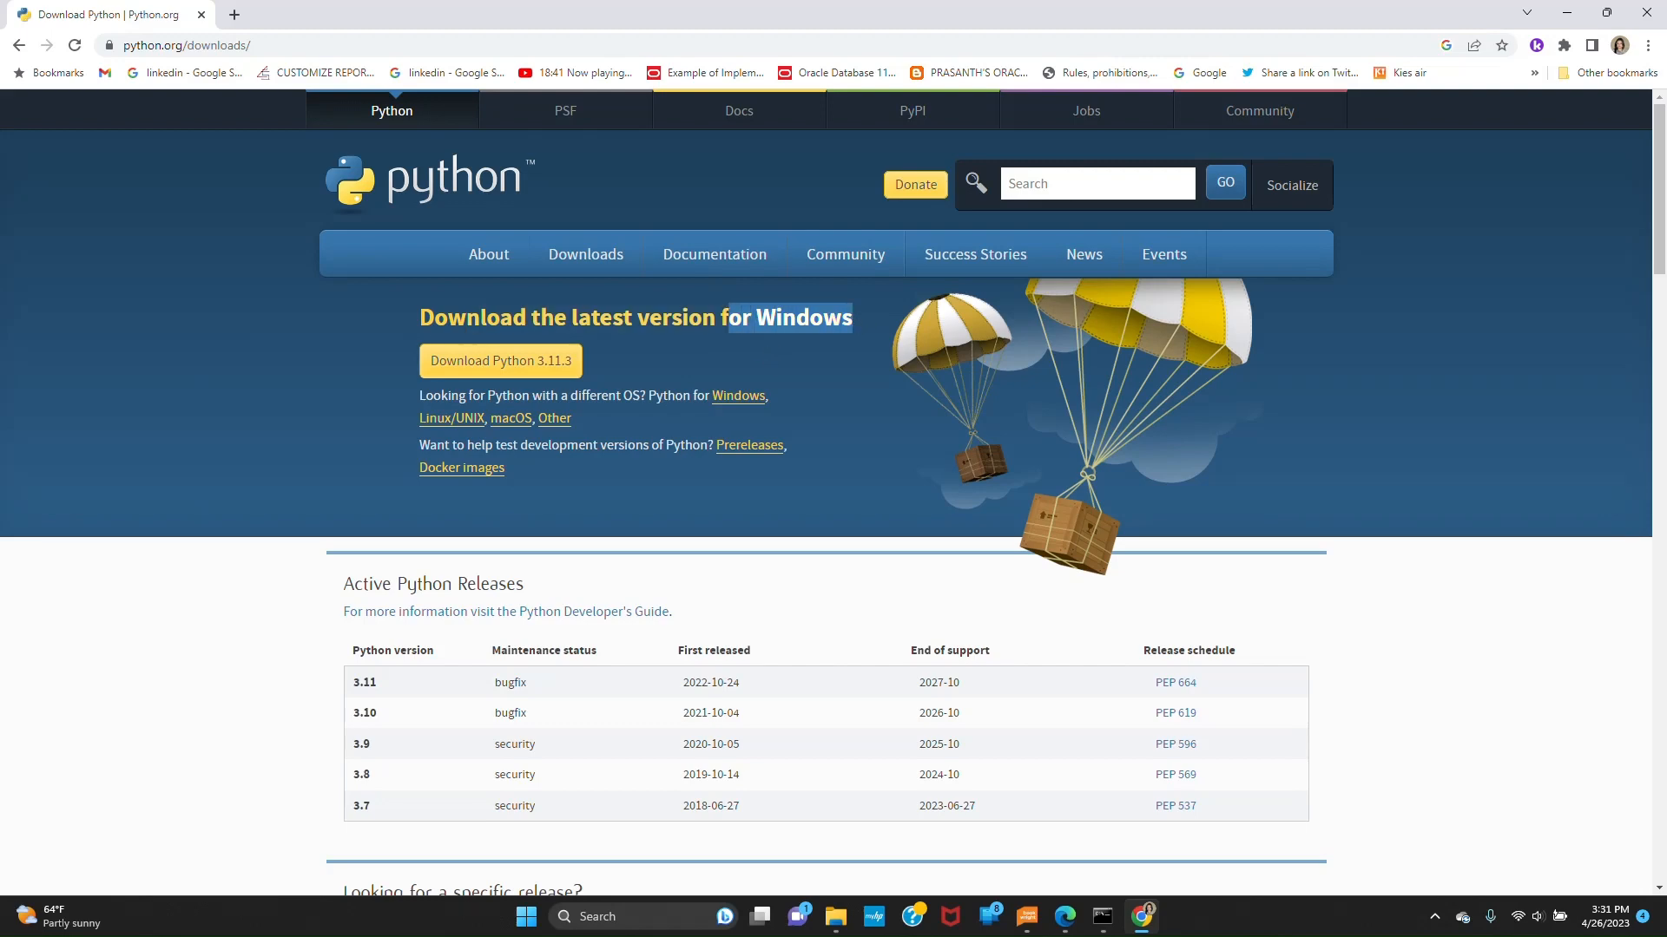
{"action": "left_click", "coordinate": [730, 317]}
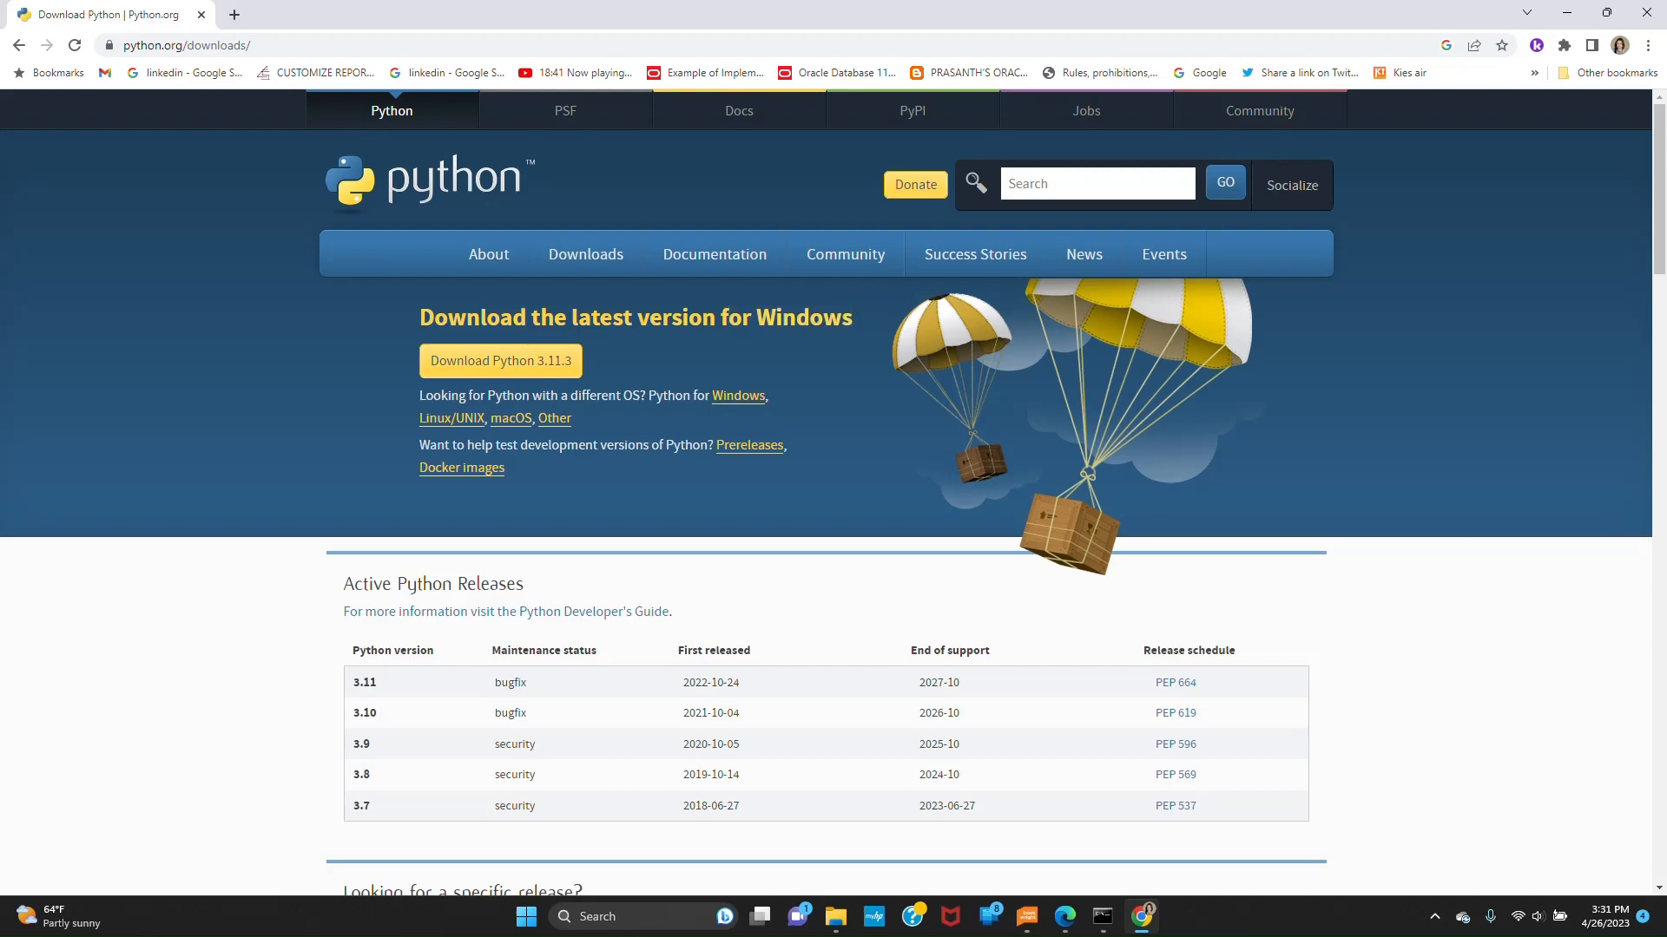
{"action": "left_click_drag", "start_coordinate": [842, 317], "coordinate": [512, 318]}
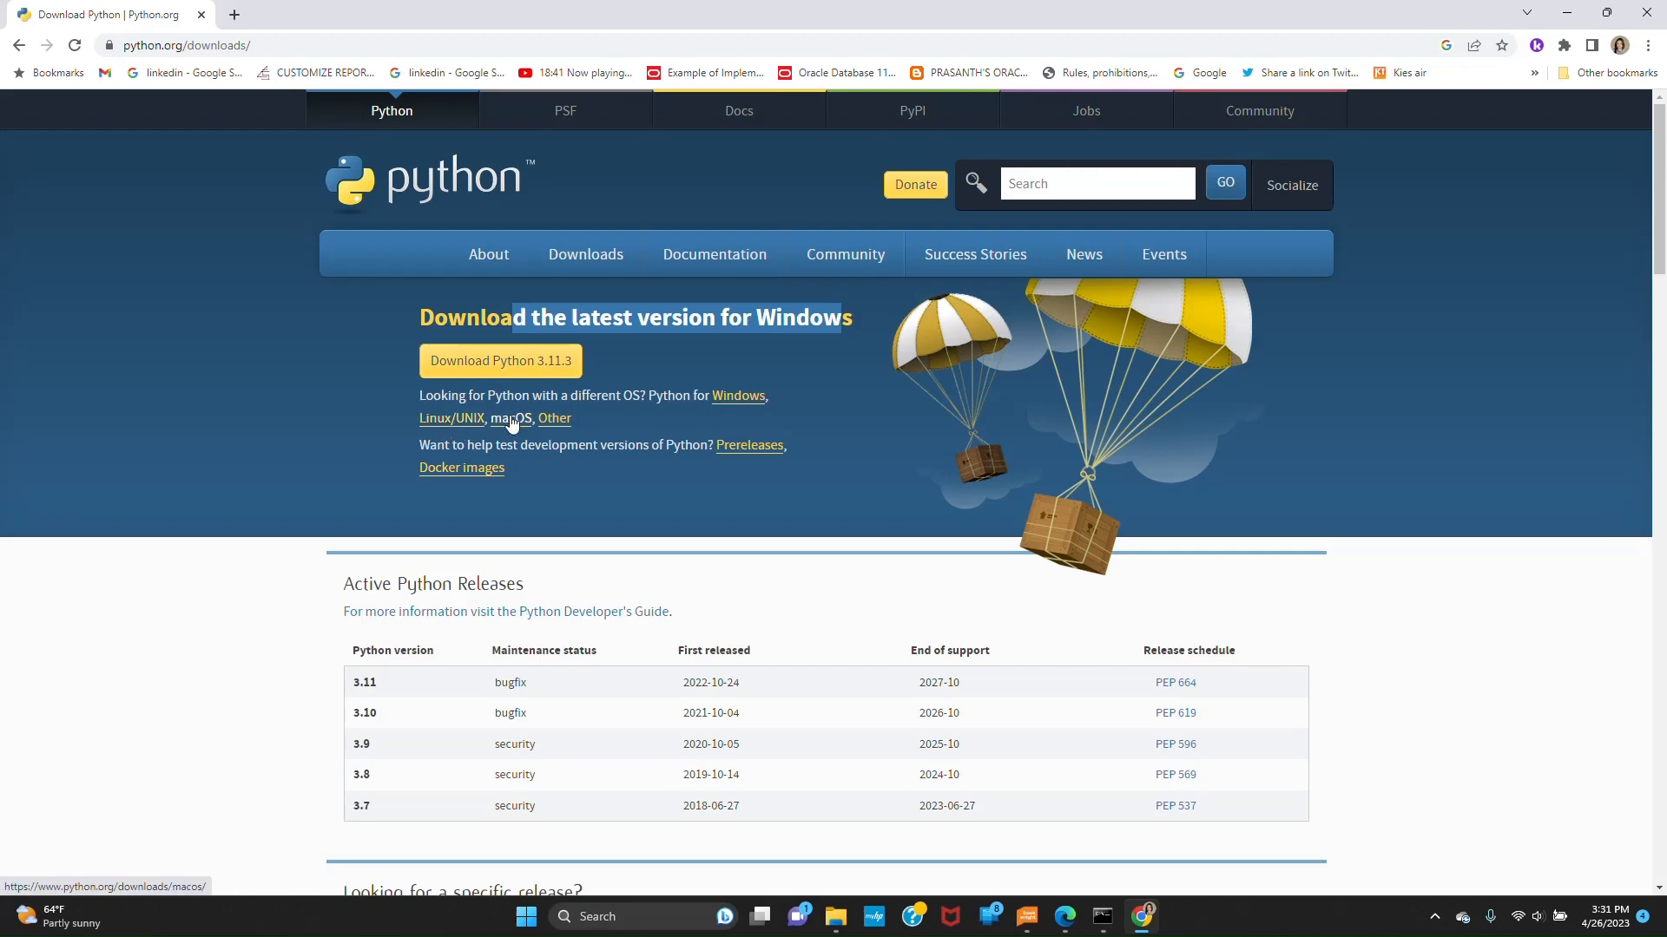
{"action": "left_click", "coordinate": [686, 336]}
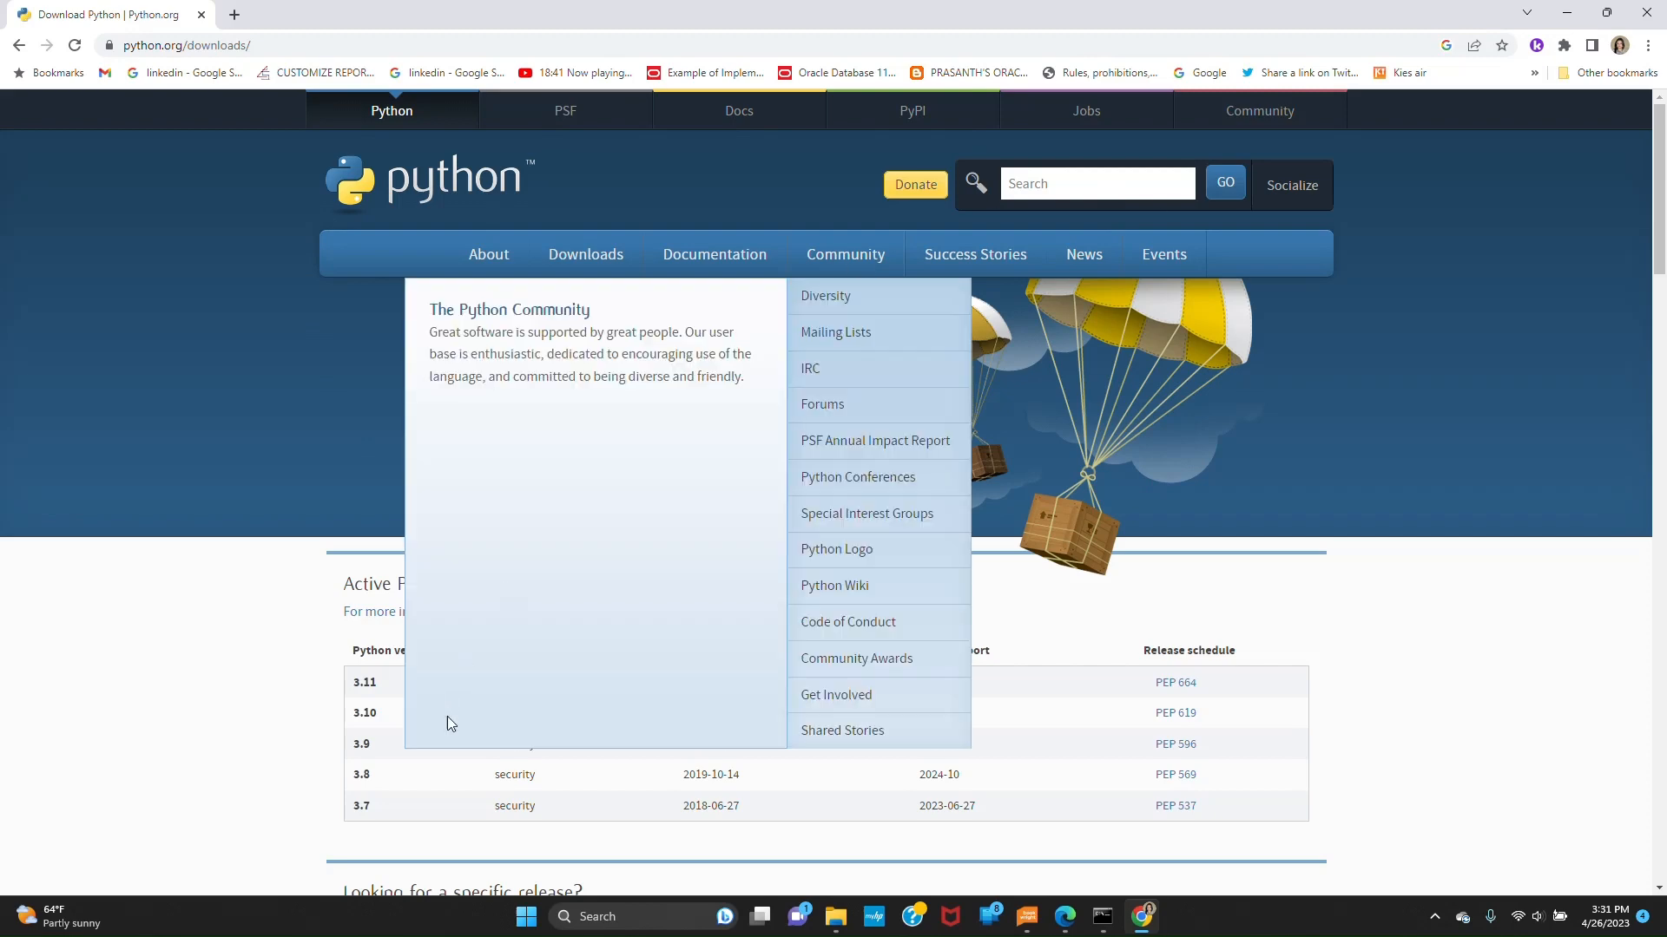
Download the Python 3.11.3 installer for Windows and check for it in the Downloads folder.
{"action": "left_click", "coordinate": [503, 368]}
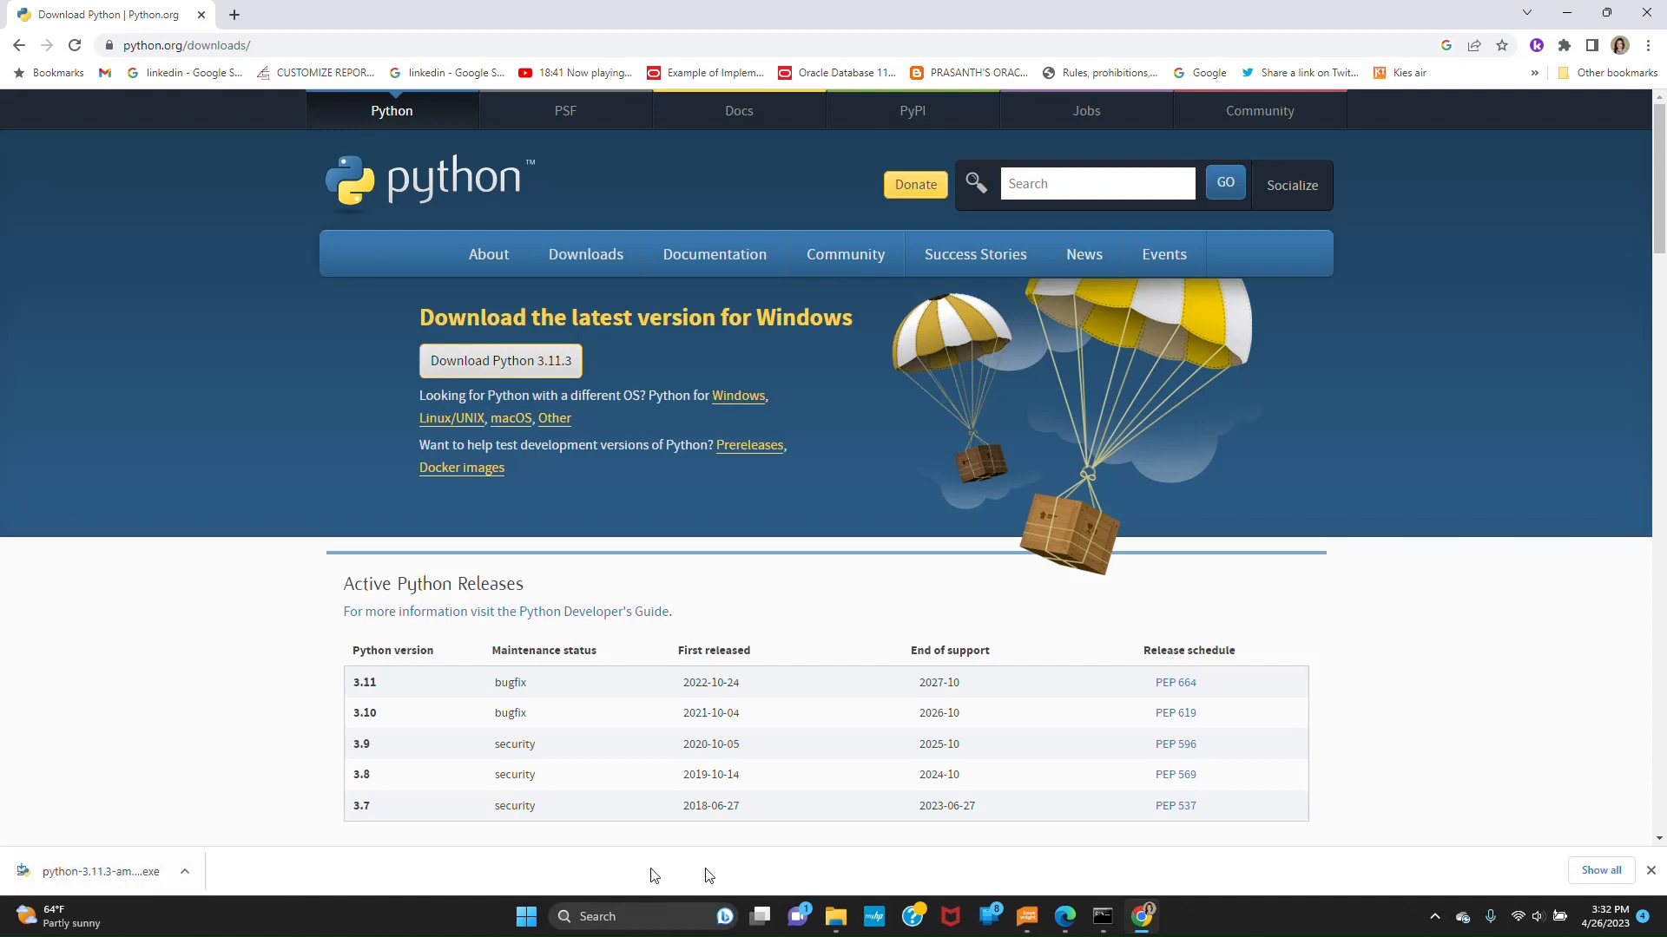
{"action": "mouse_move", "coordinate": [847, 919]}
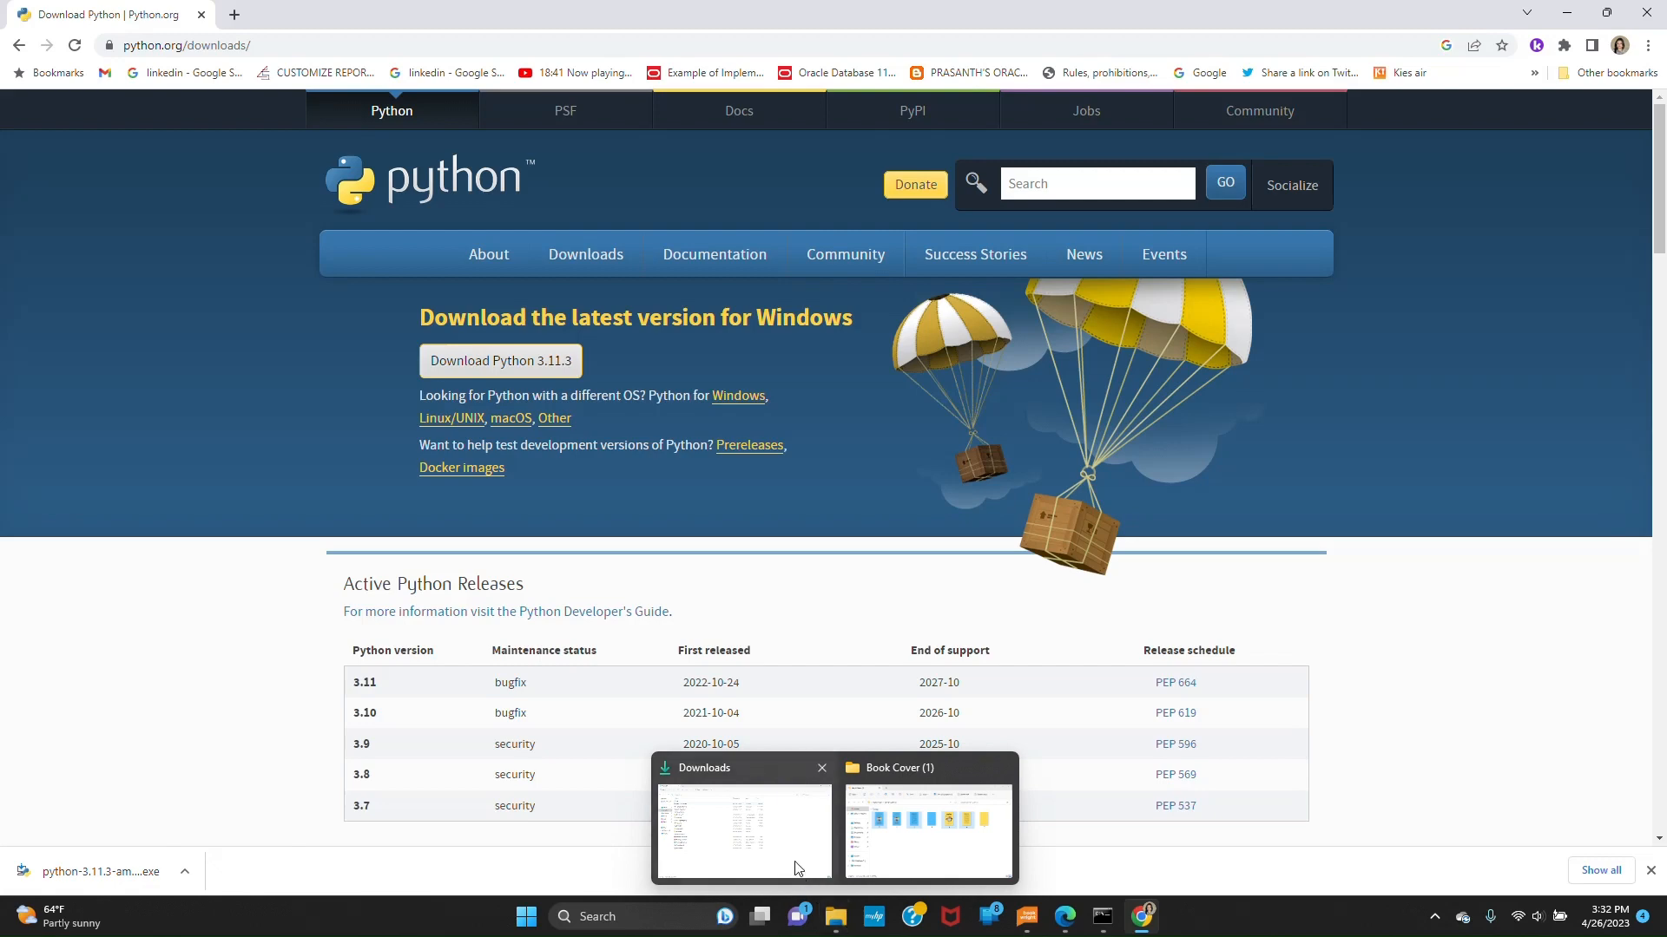
{"action": "left_click", "coordinate": [694, 794]}
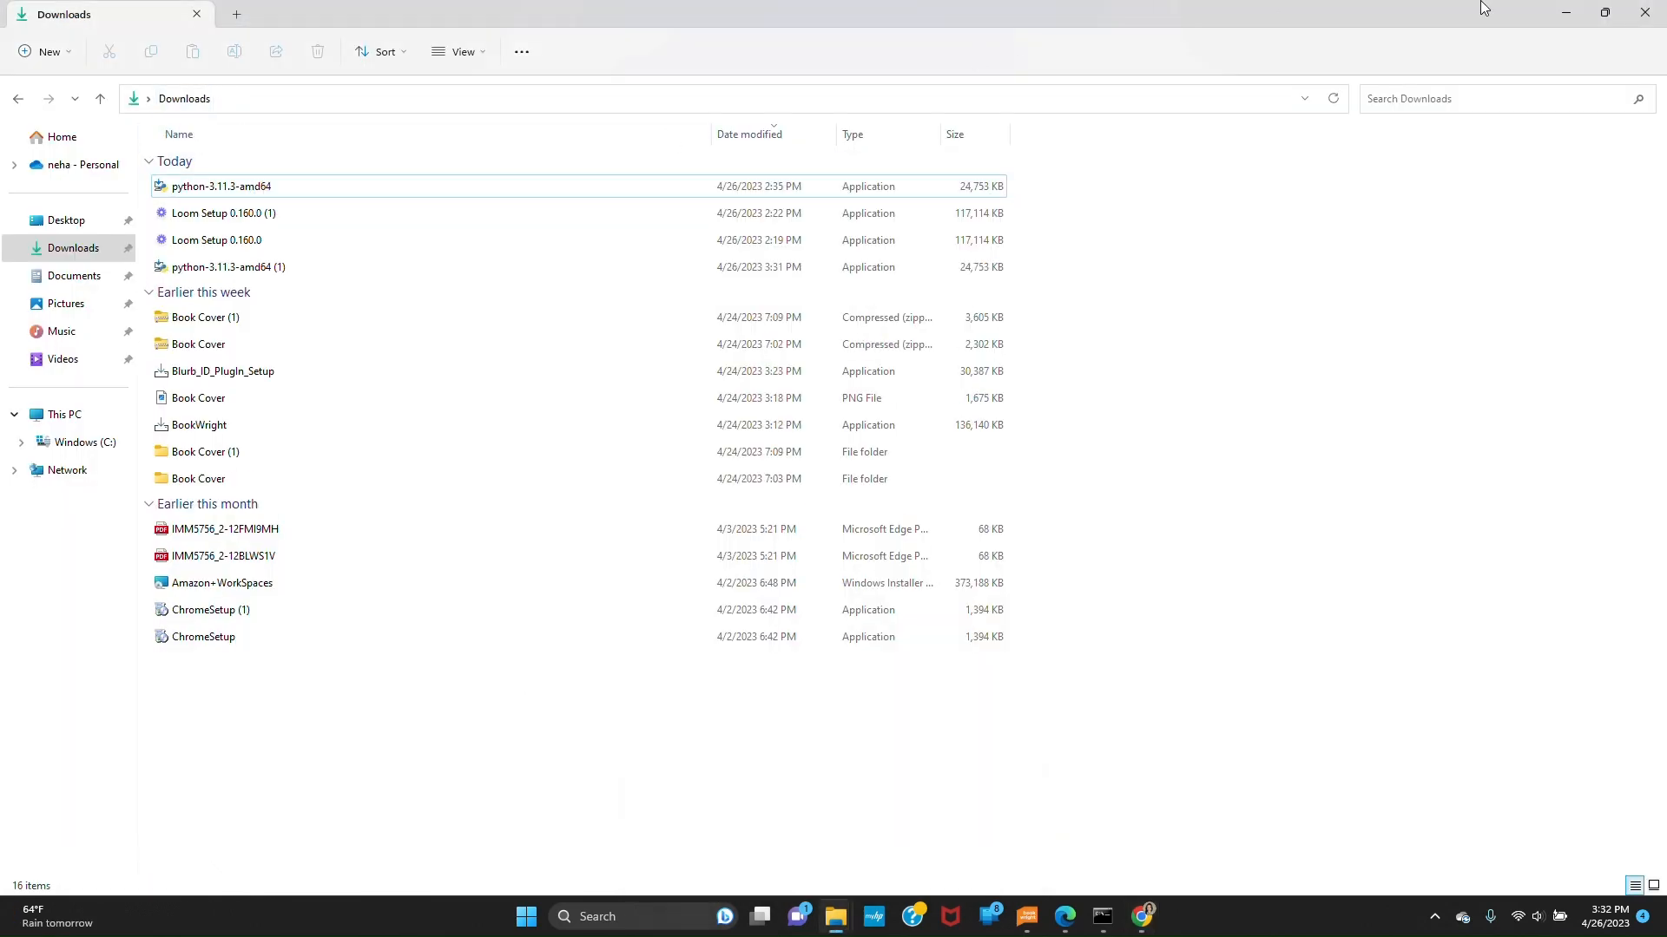
{"action": "left_click", "coordinate": [1567, 13]}
Run the downloaded installer and install Python 3.11.3 with default settings, including adding python.exe to PATH.
{"action": "left_click", "coordinate": [115, 870]}
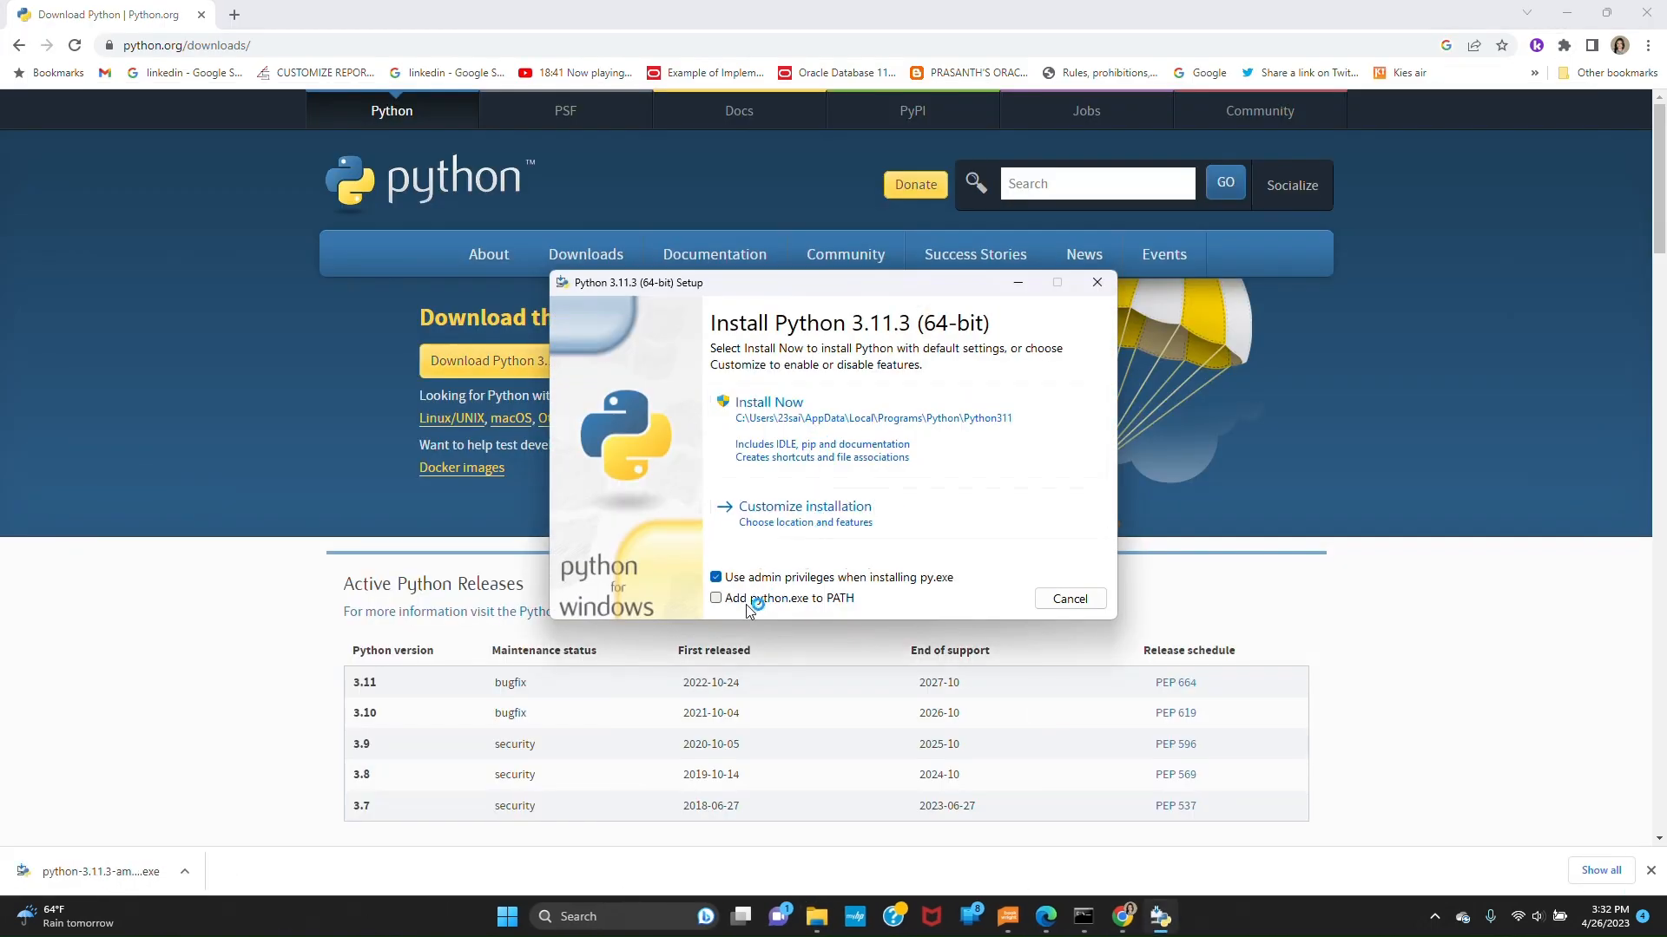
{"action": "left_click", "coordinate": [716, 599]}
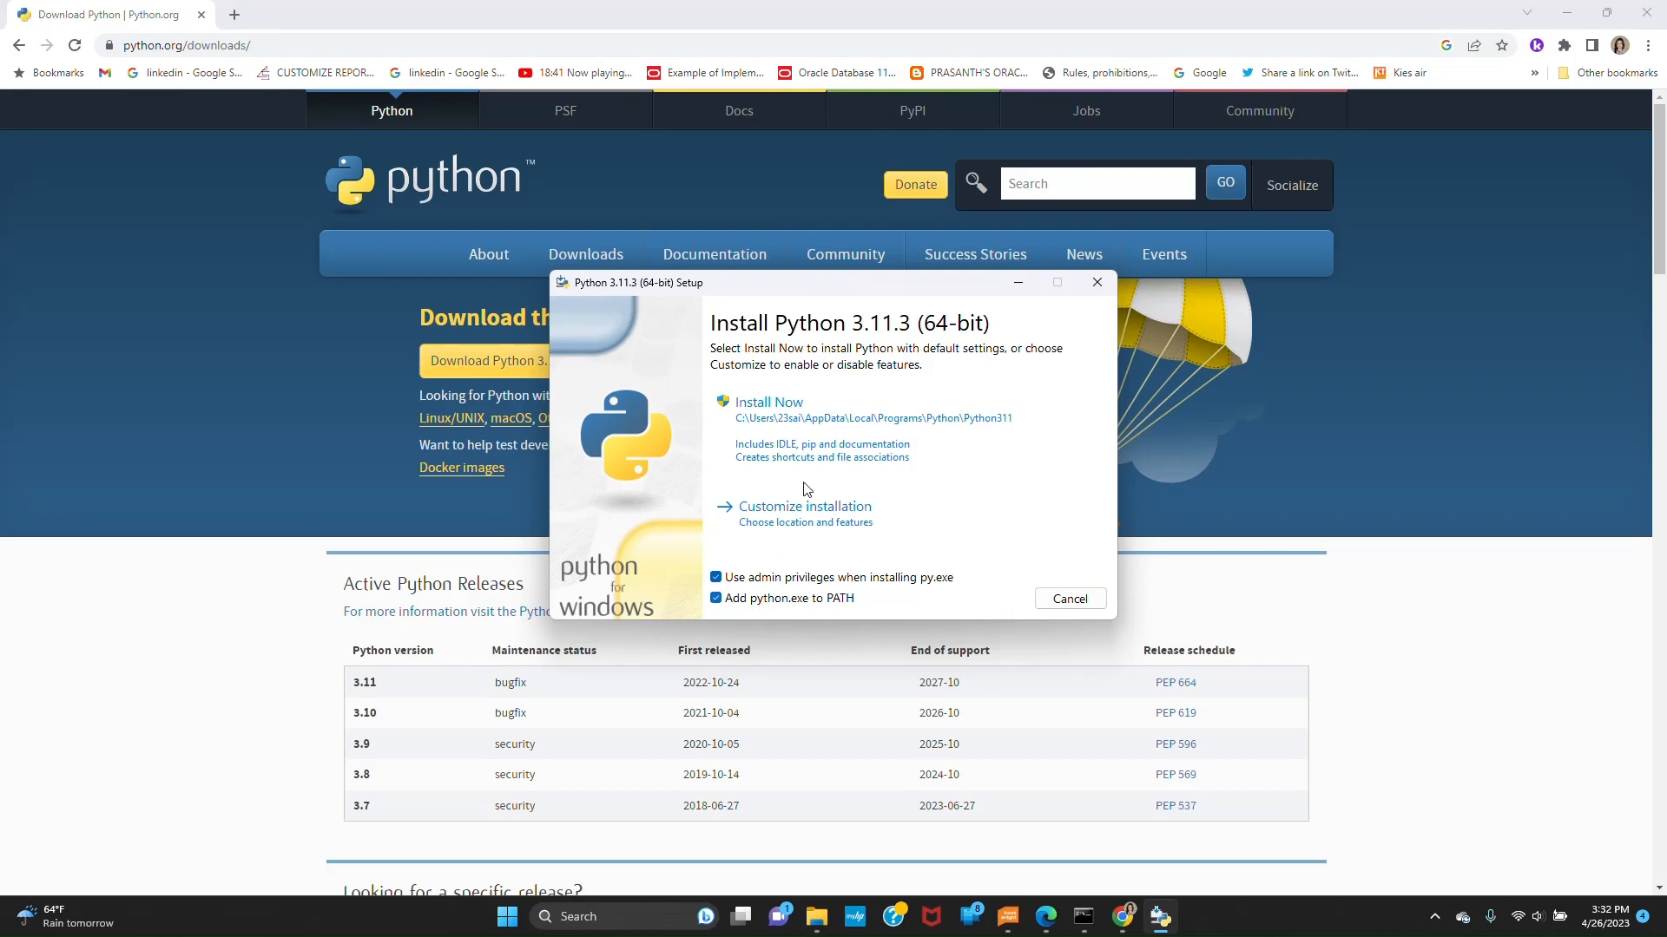
{"action": "left_click", "coordinate": [816, 443]}
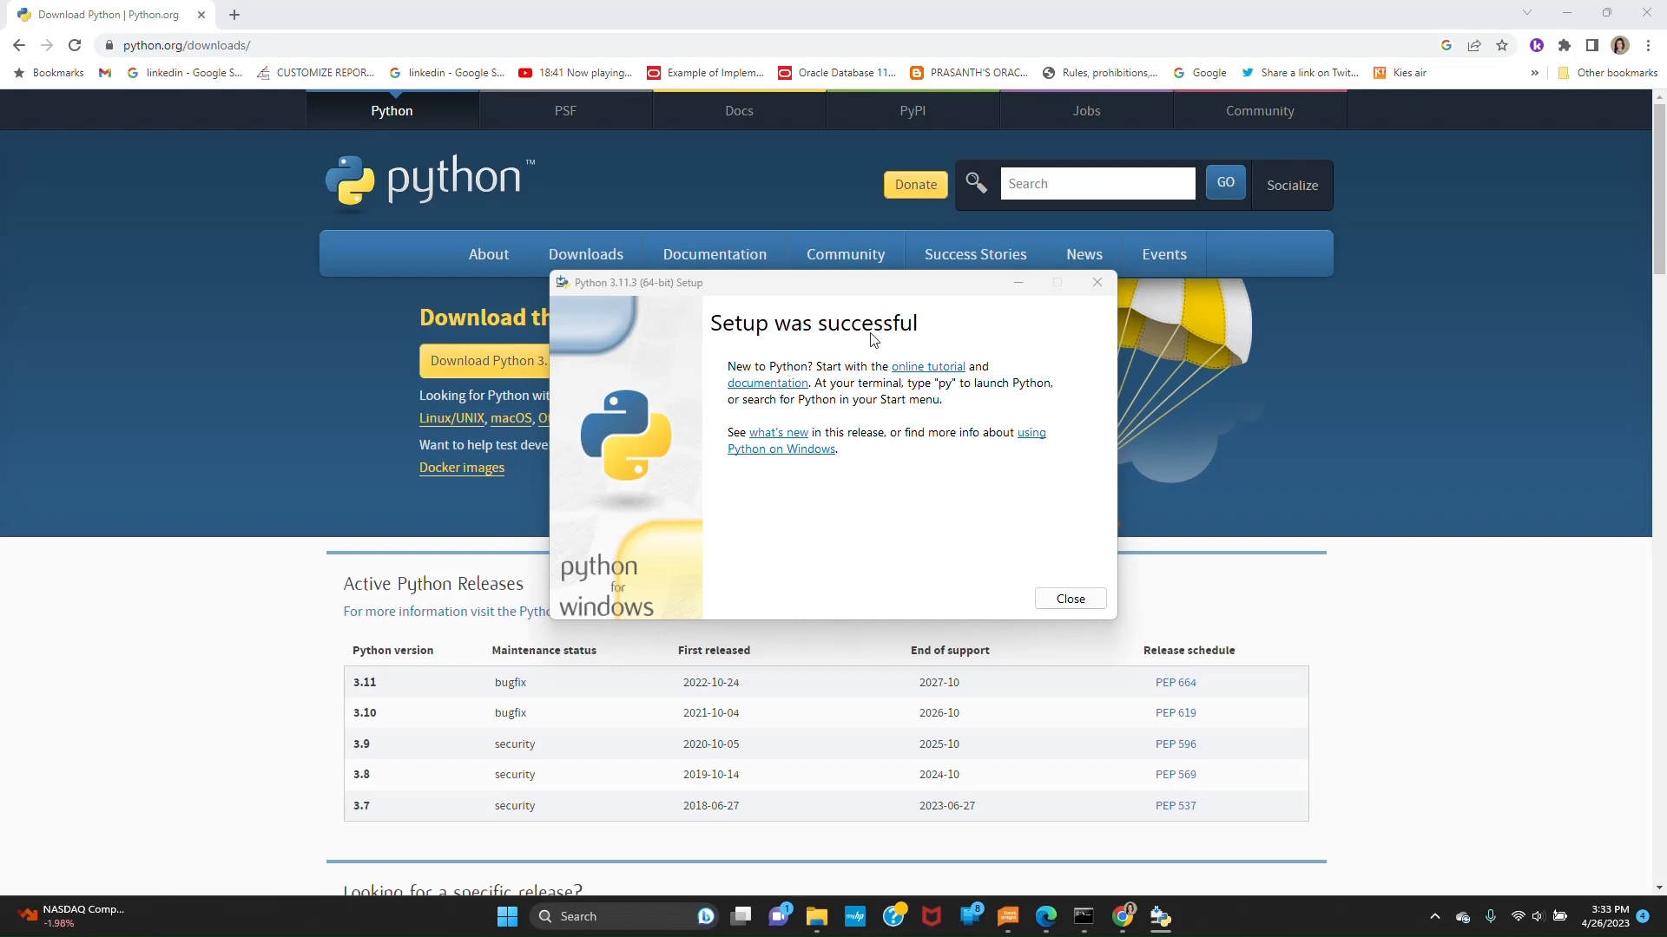
{"action": "left_click", "coordinate": [1082, 603]}
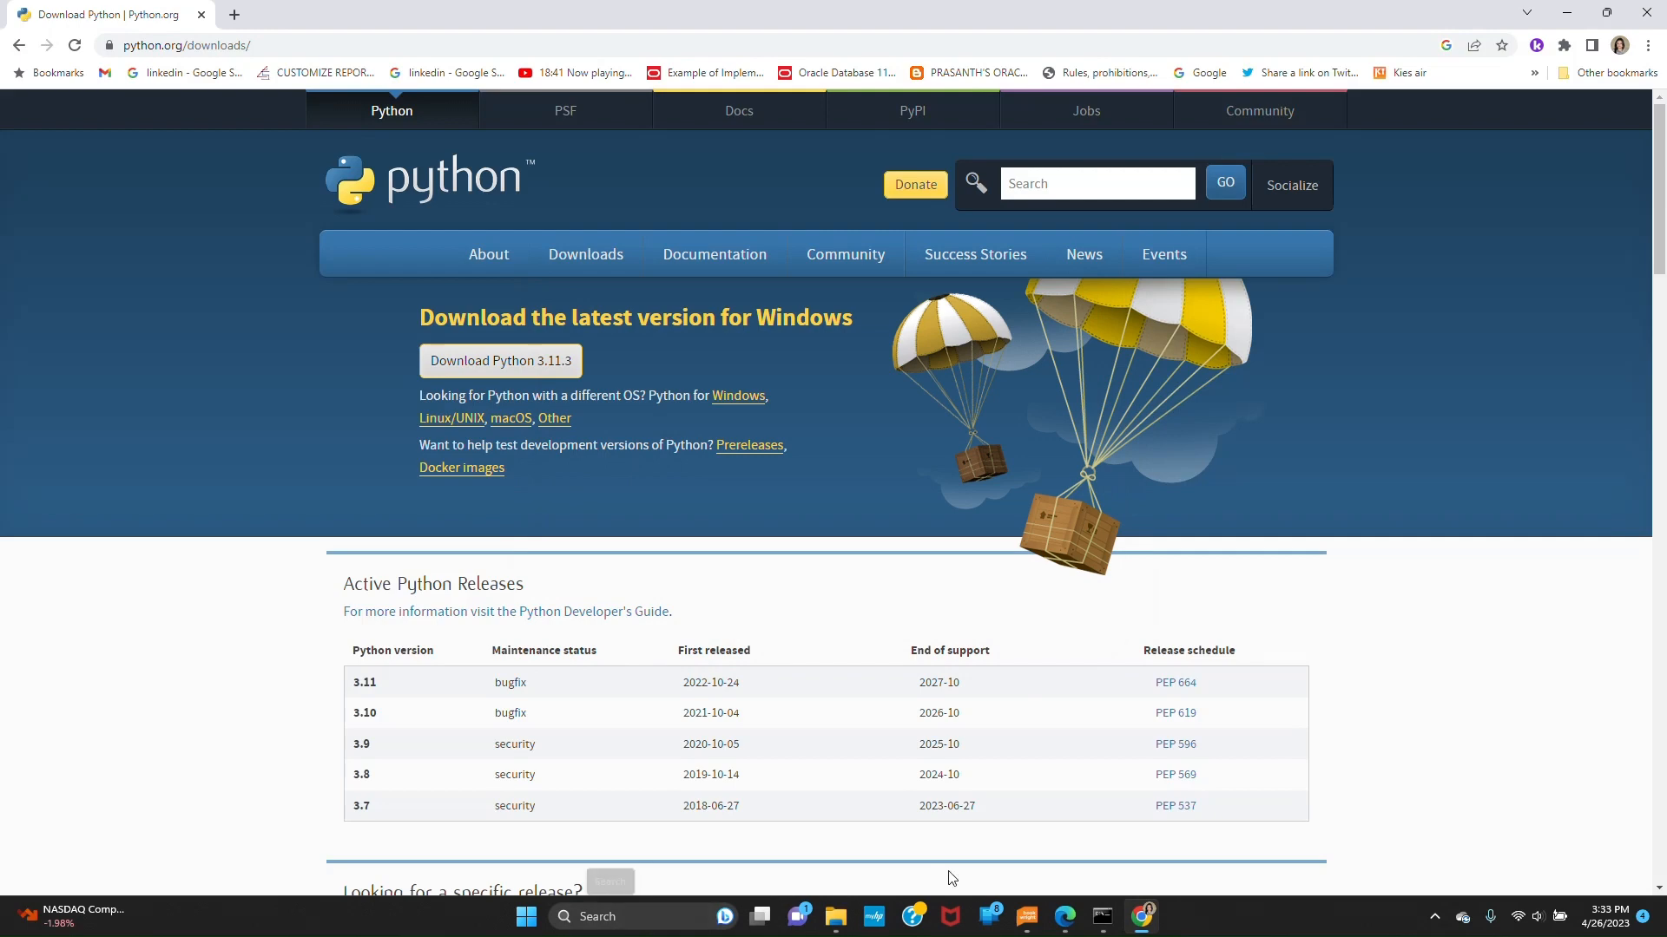
Open Command Prompt and start the Python interpreter with the python command to check the installed version.
{"action": "key", "text": "super+s"}
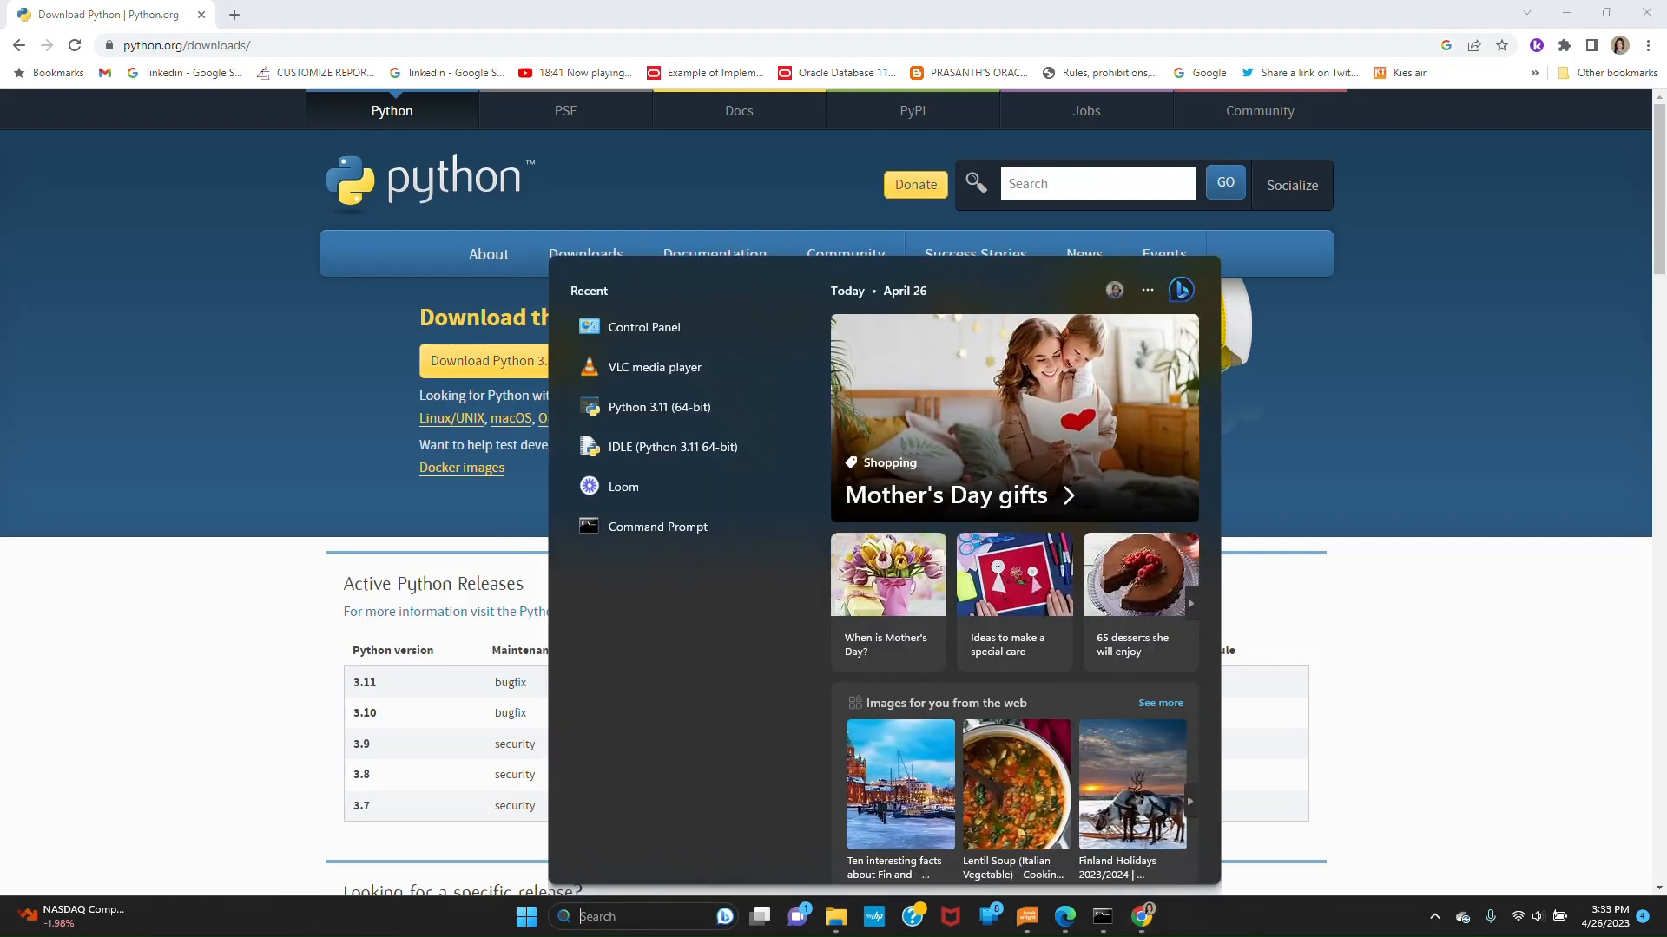
{"action": "type", "text": "cmd"}
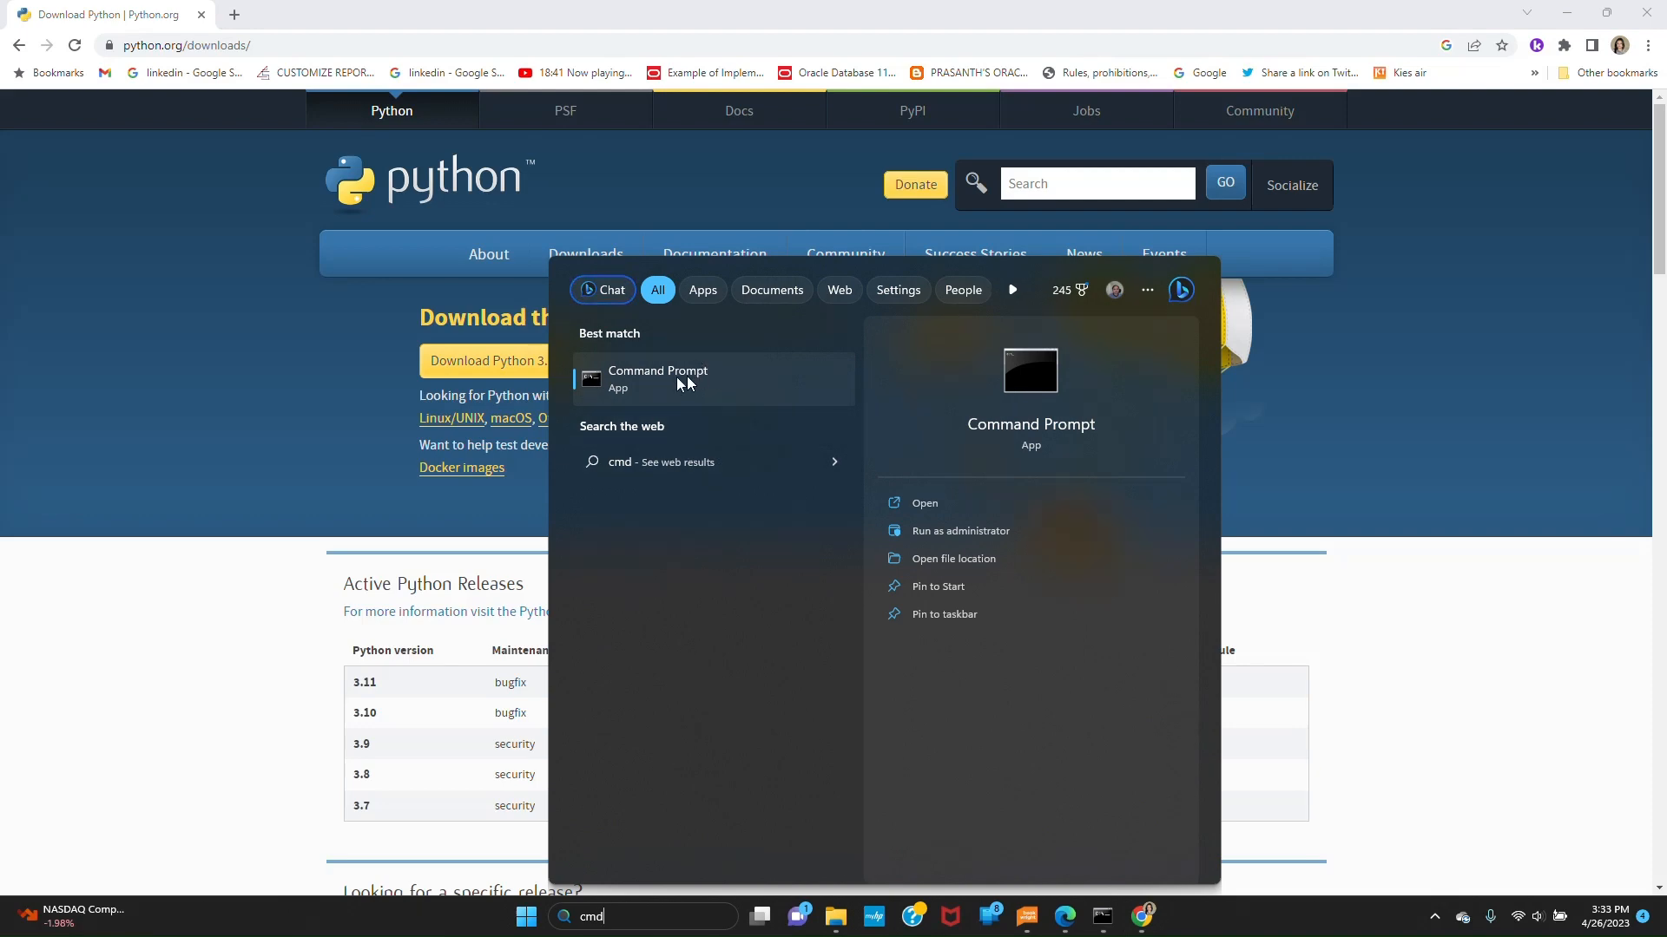
{"action": "left_click", "coordinate": [672, 393]}
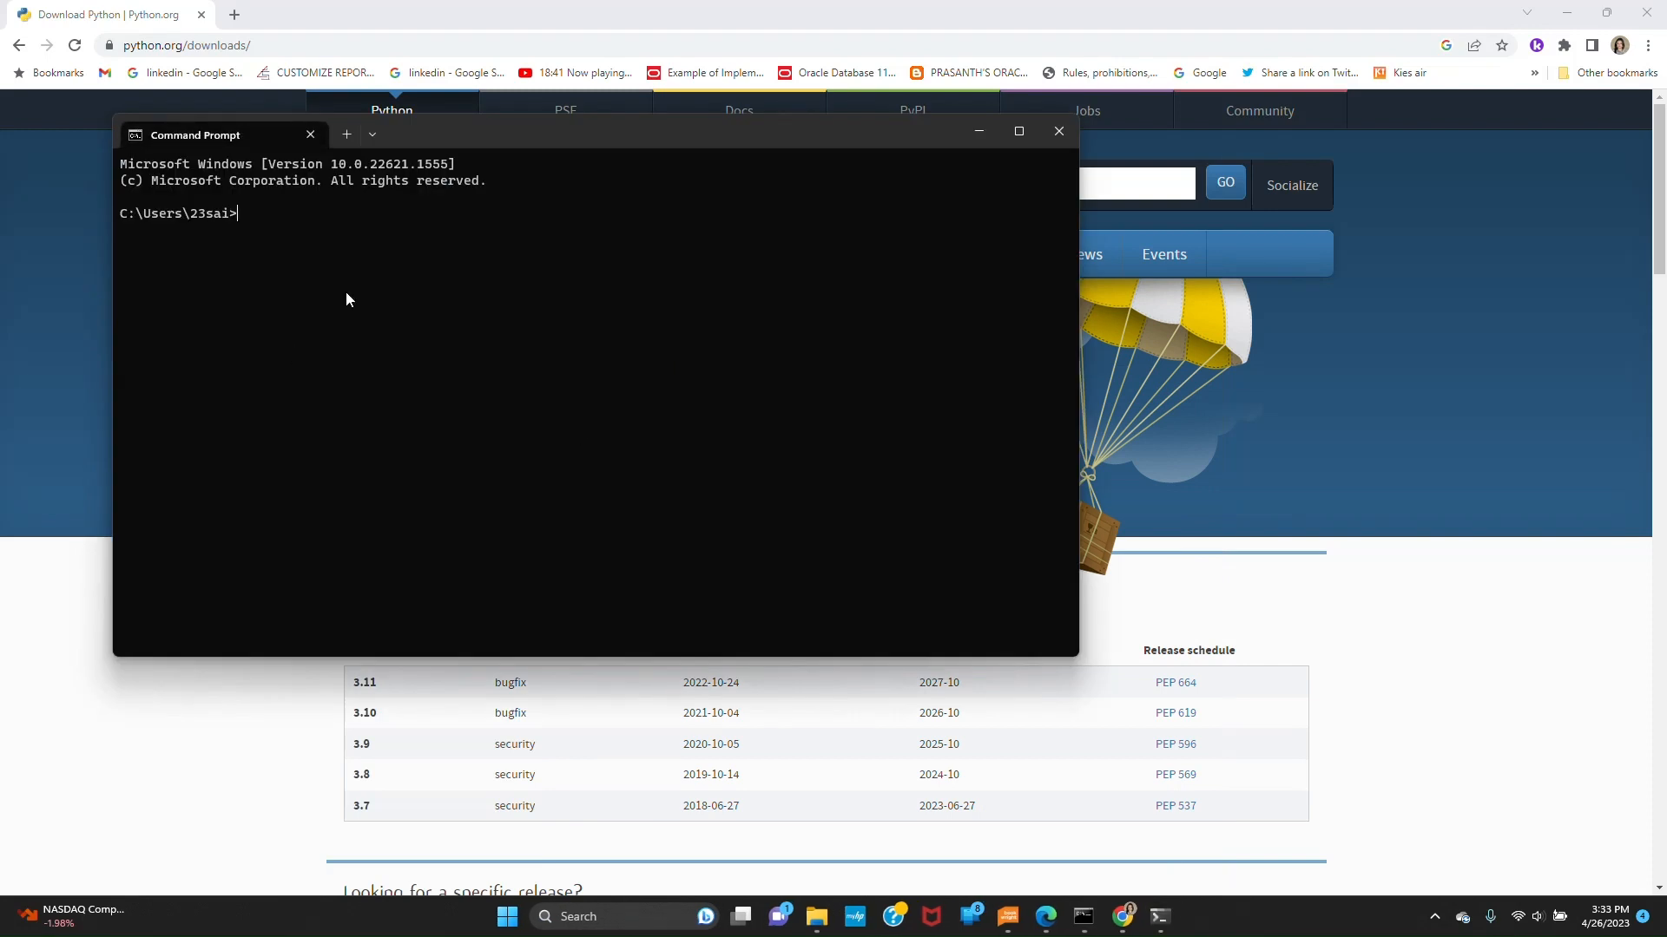
{"action": "type", "text": "python"}
{"action": "key", "text": "Return"}
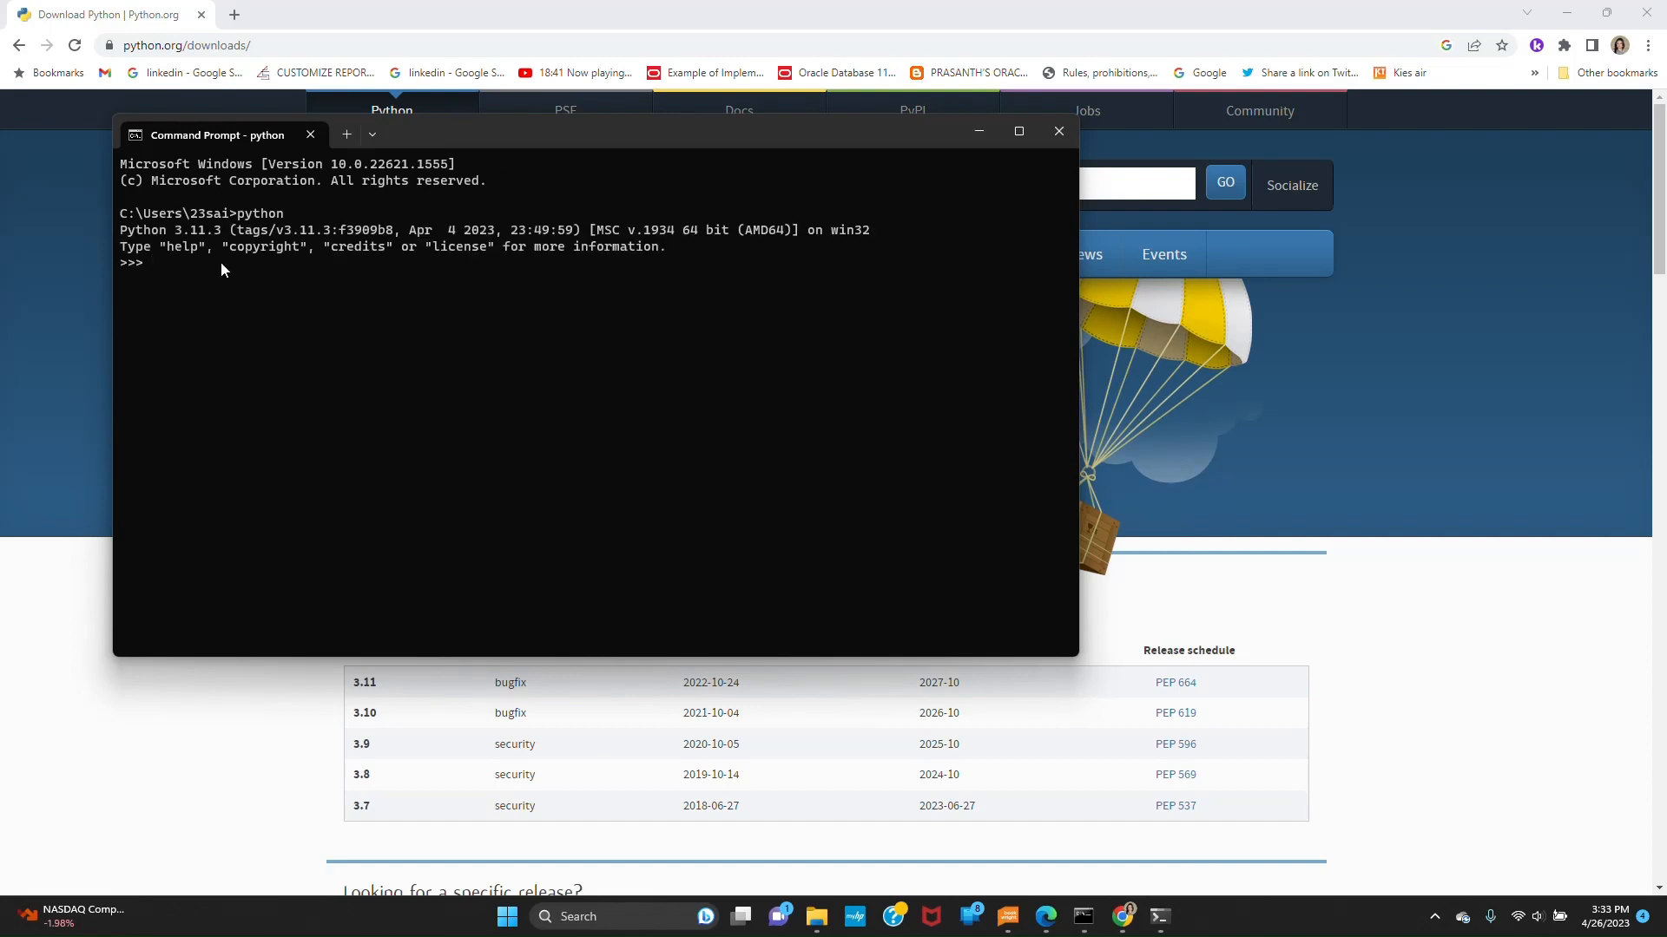
{"action": "left_click_drag", "start_coordinate": [220, 227], "coordinate": [120, 228]}
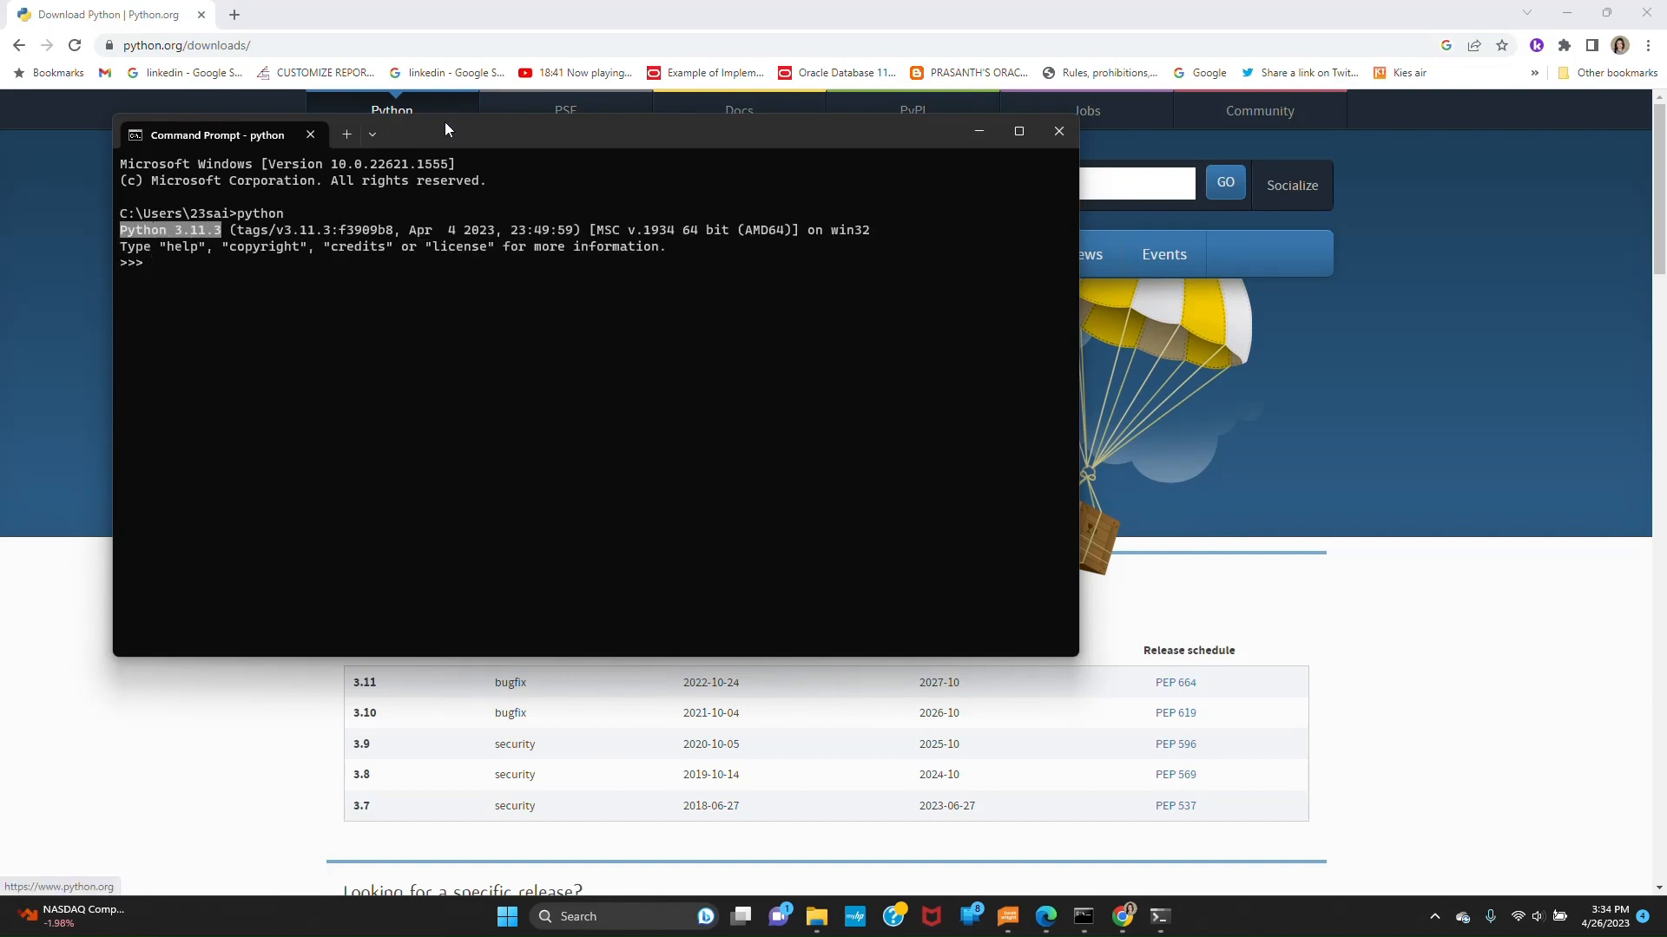
Run print("Hello") in the Python interpreter in Command Prompt.
{"action": "left_click_drag", "start_coordinate": [444, 128], "coordinate": [653, 224]}
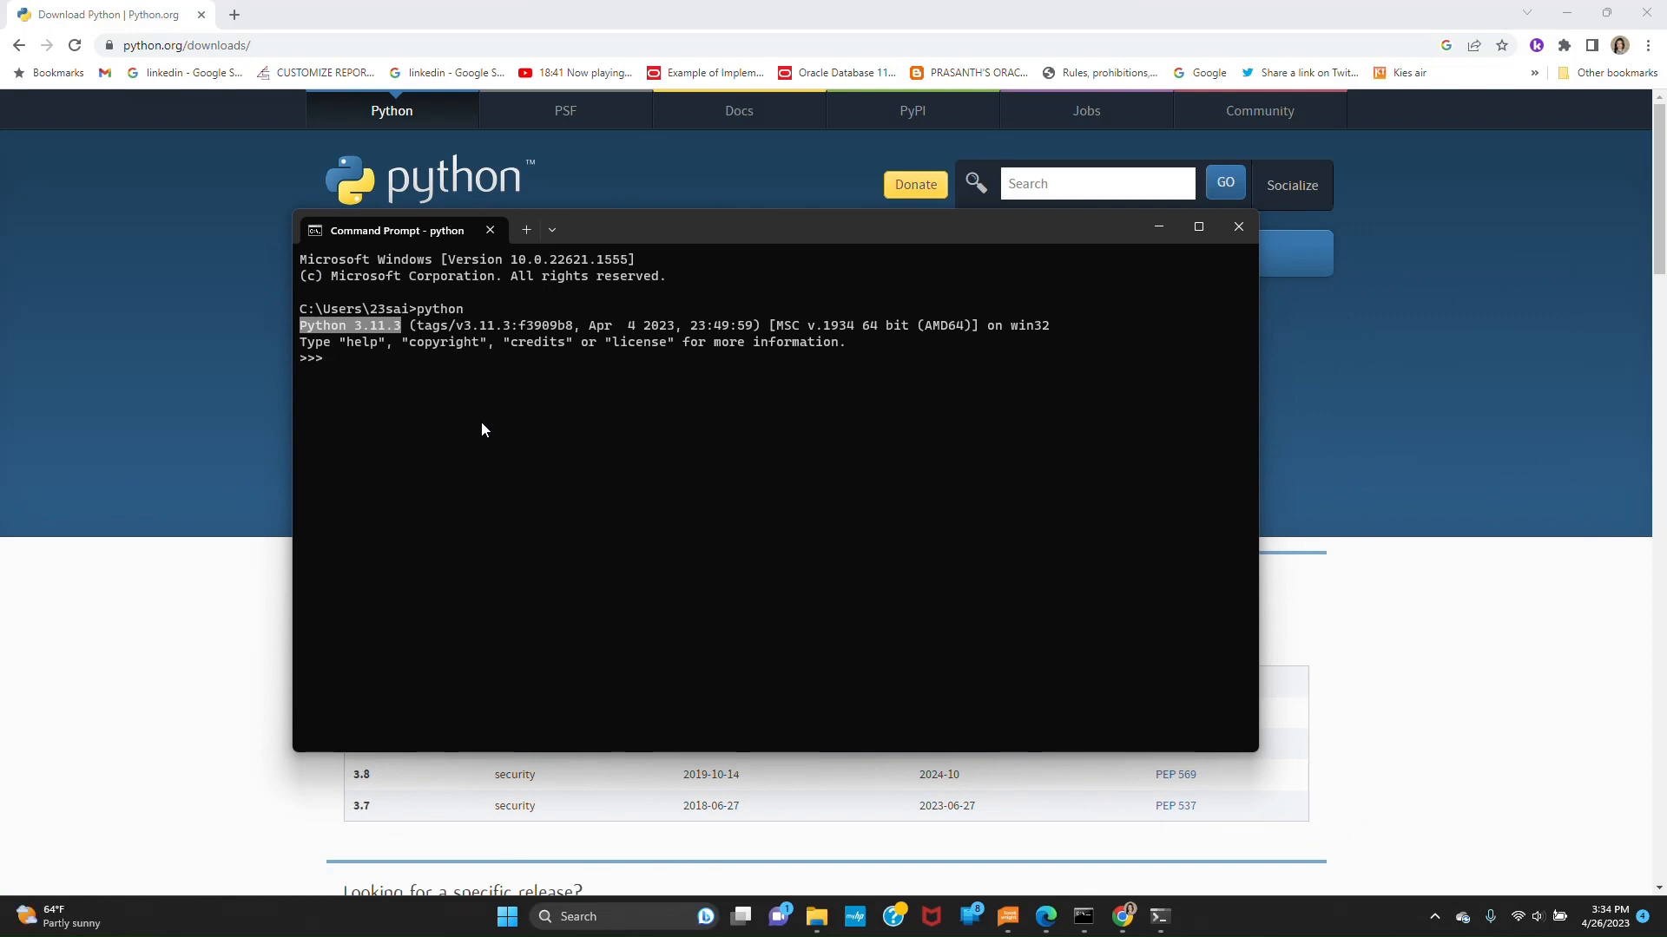
{"action": "type", "text": "print"}
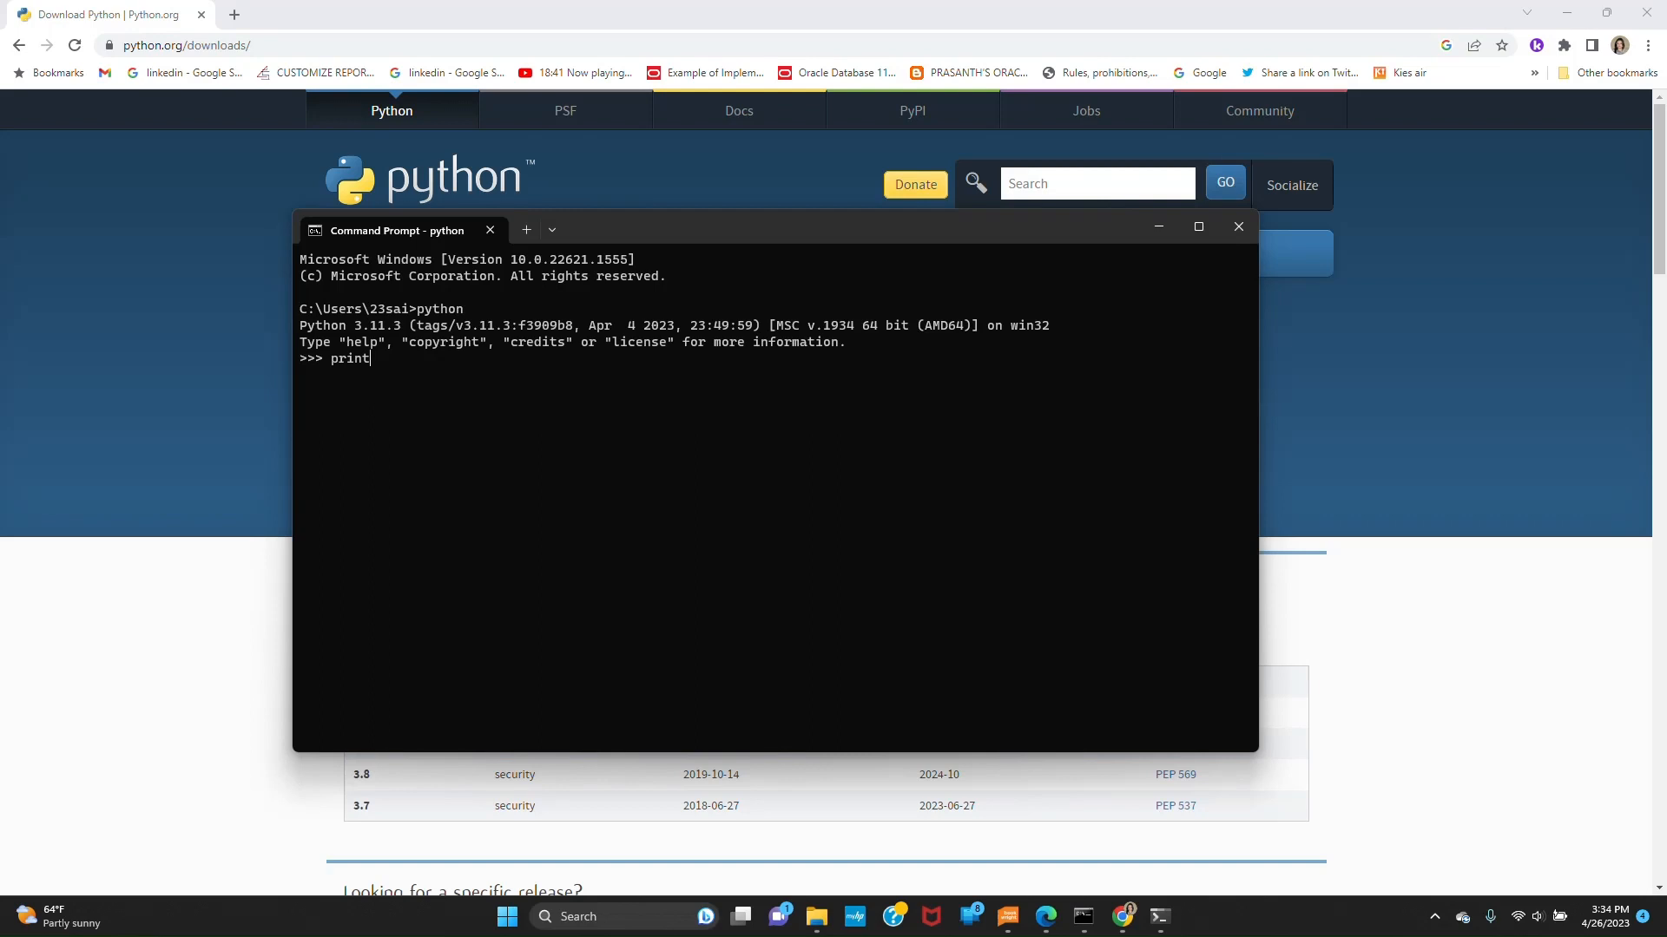
{"action": "type", "text": "(\"Hello\")"}
{"action": "key", "text": "Return"}
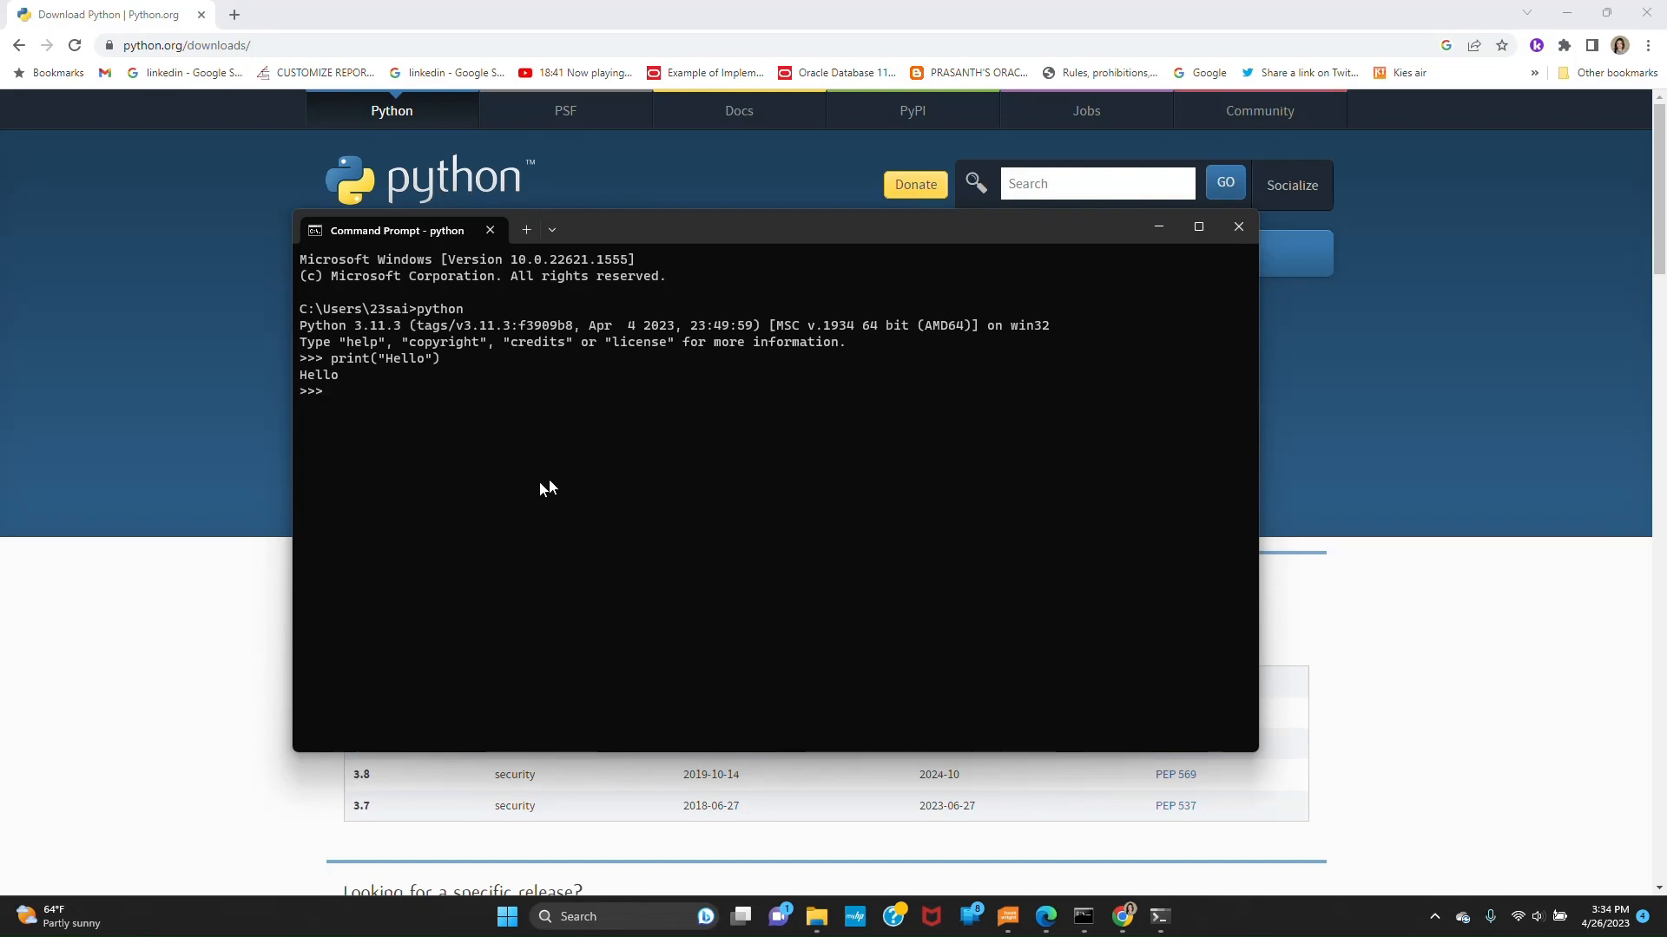
Launch IDLE (Python 3.11 64-bit) and print the text "Hello IDLE" in its shell.
{"action": "key", "text": "super+s"}
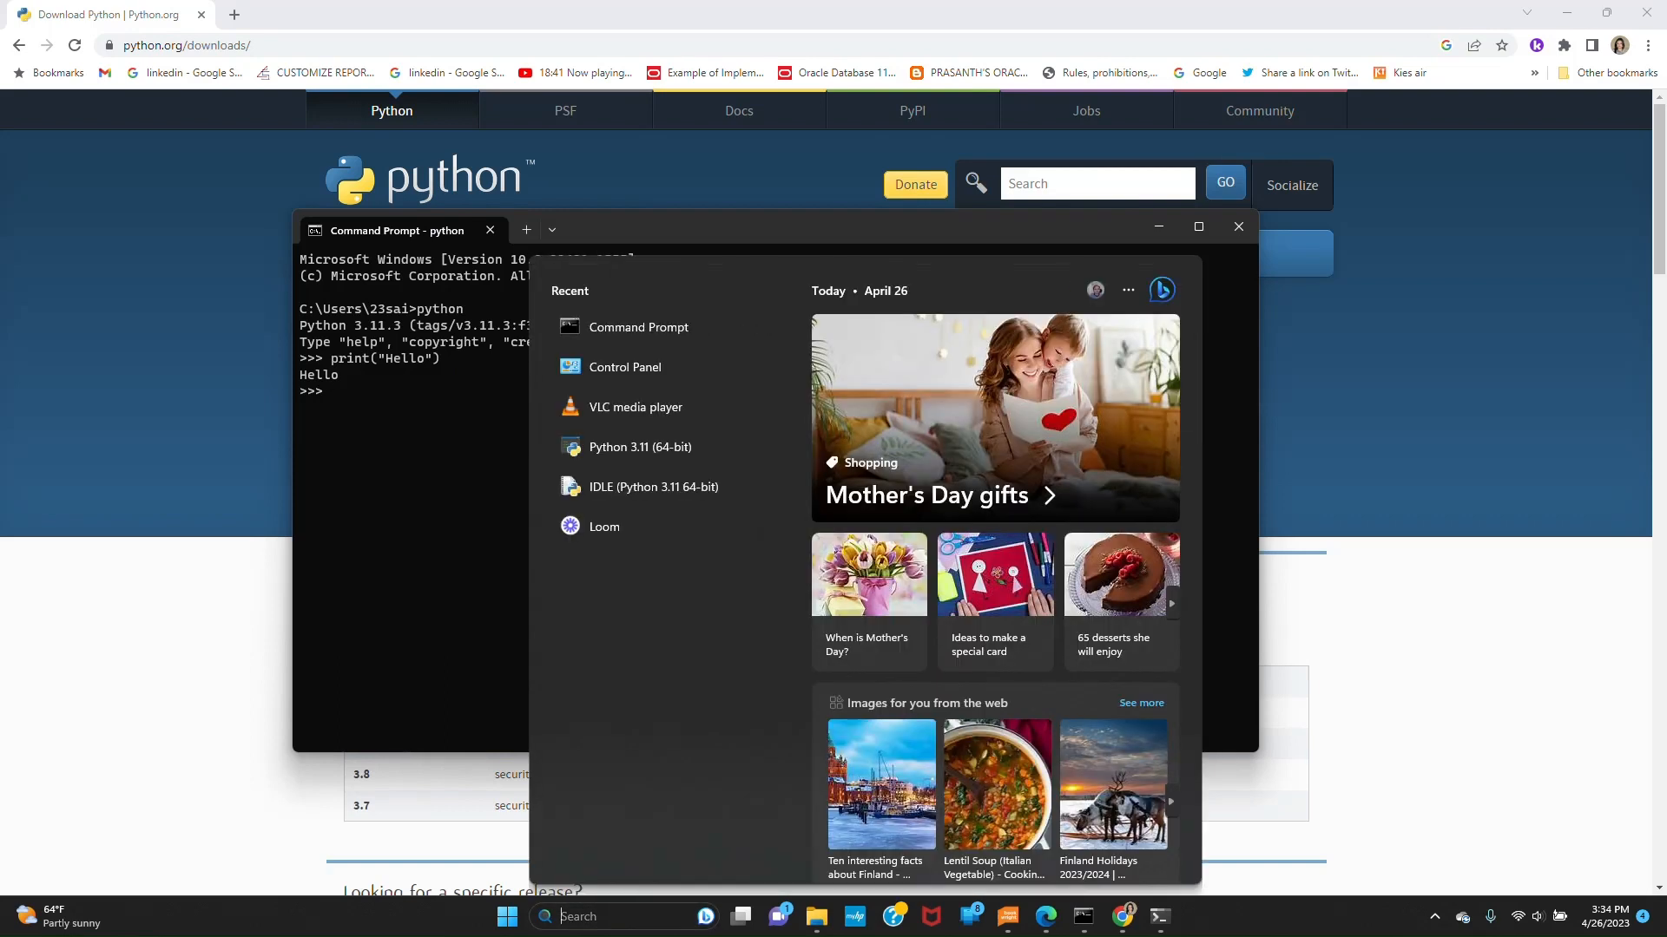
{"action": "type", "text": "IDLE"}
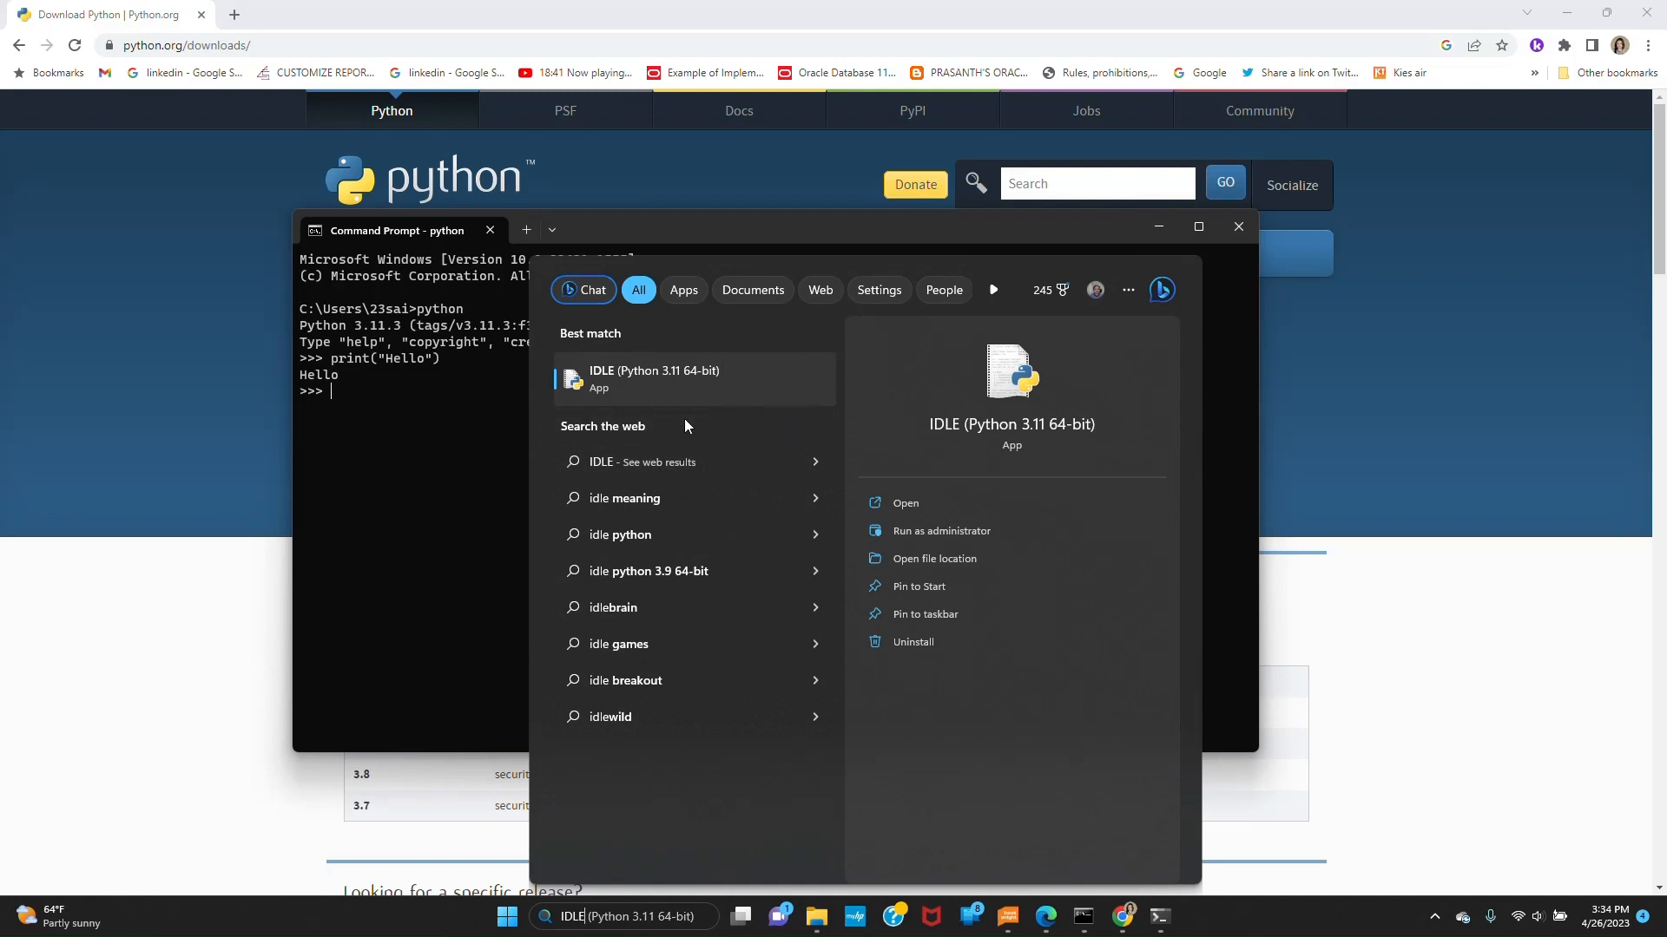
{"action": "left_click", "coordinate": [653, 382]}
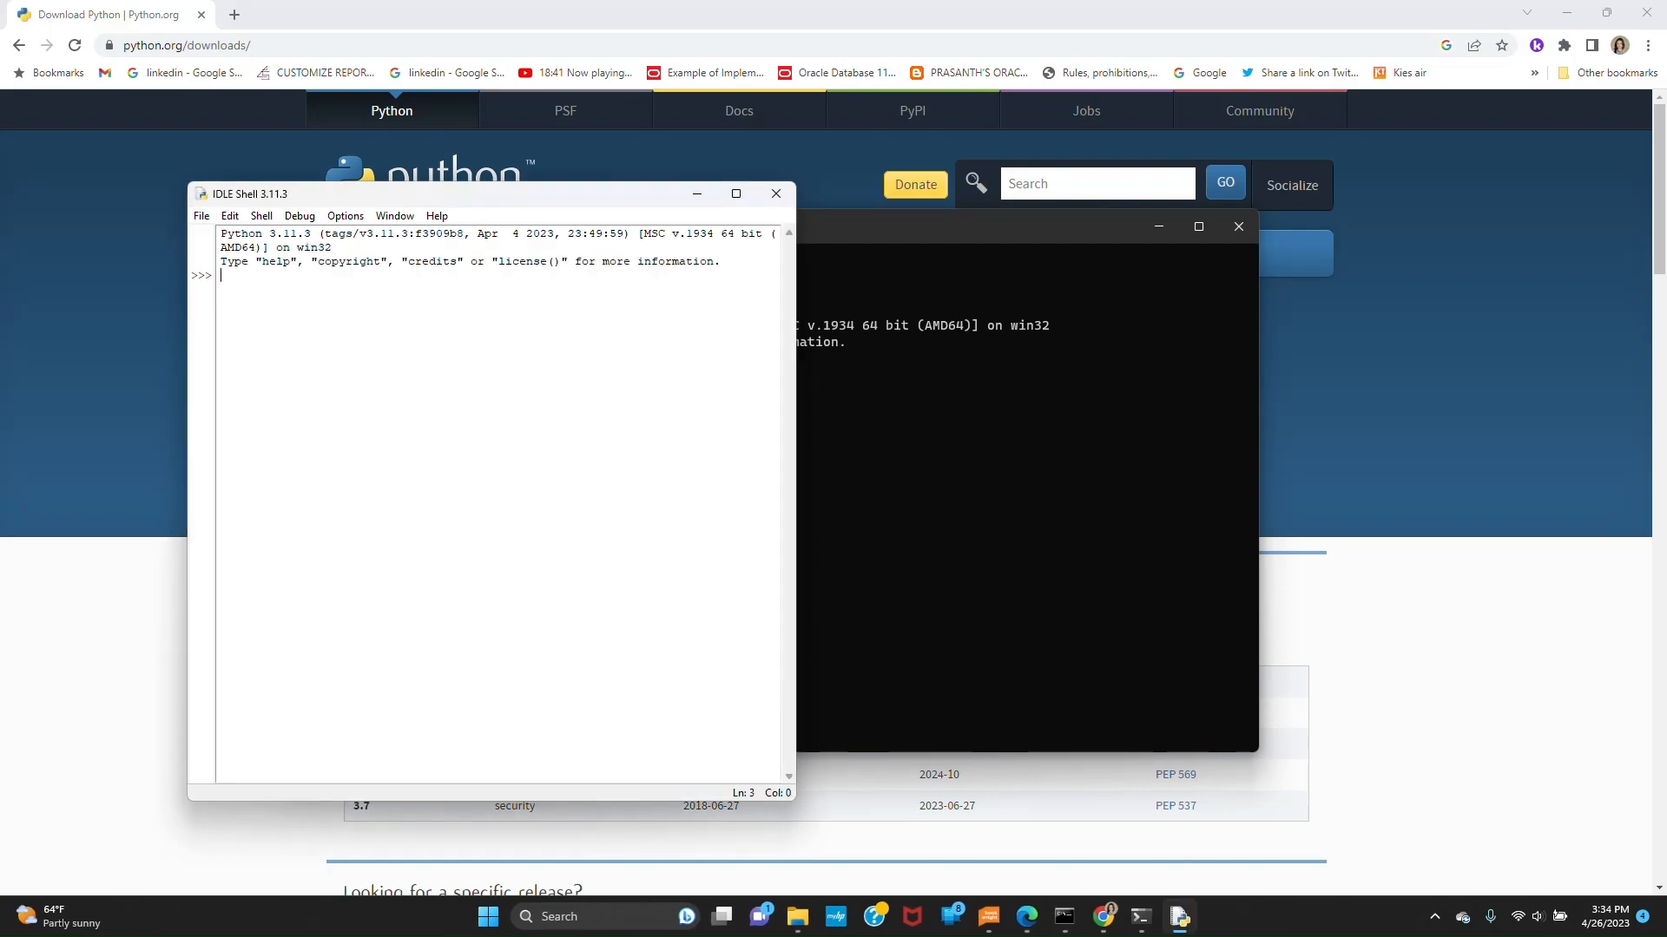
{"action": "type", "text": "print(\""}
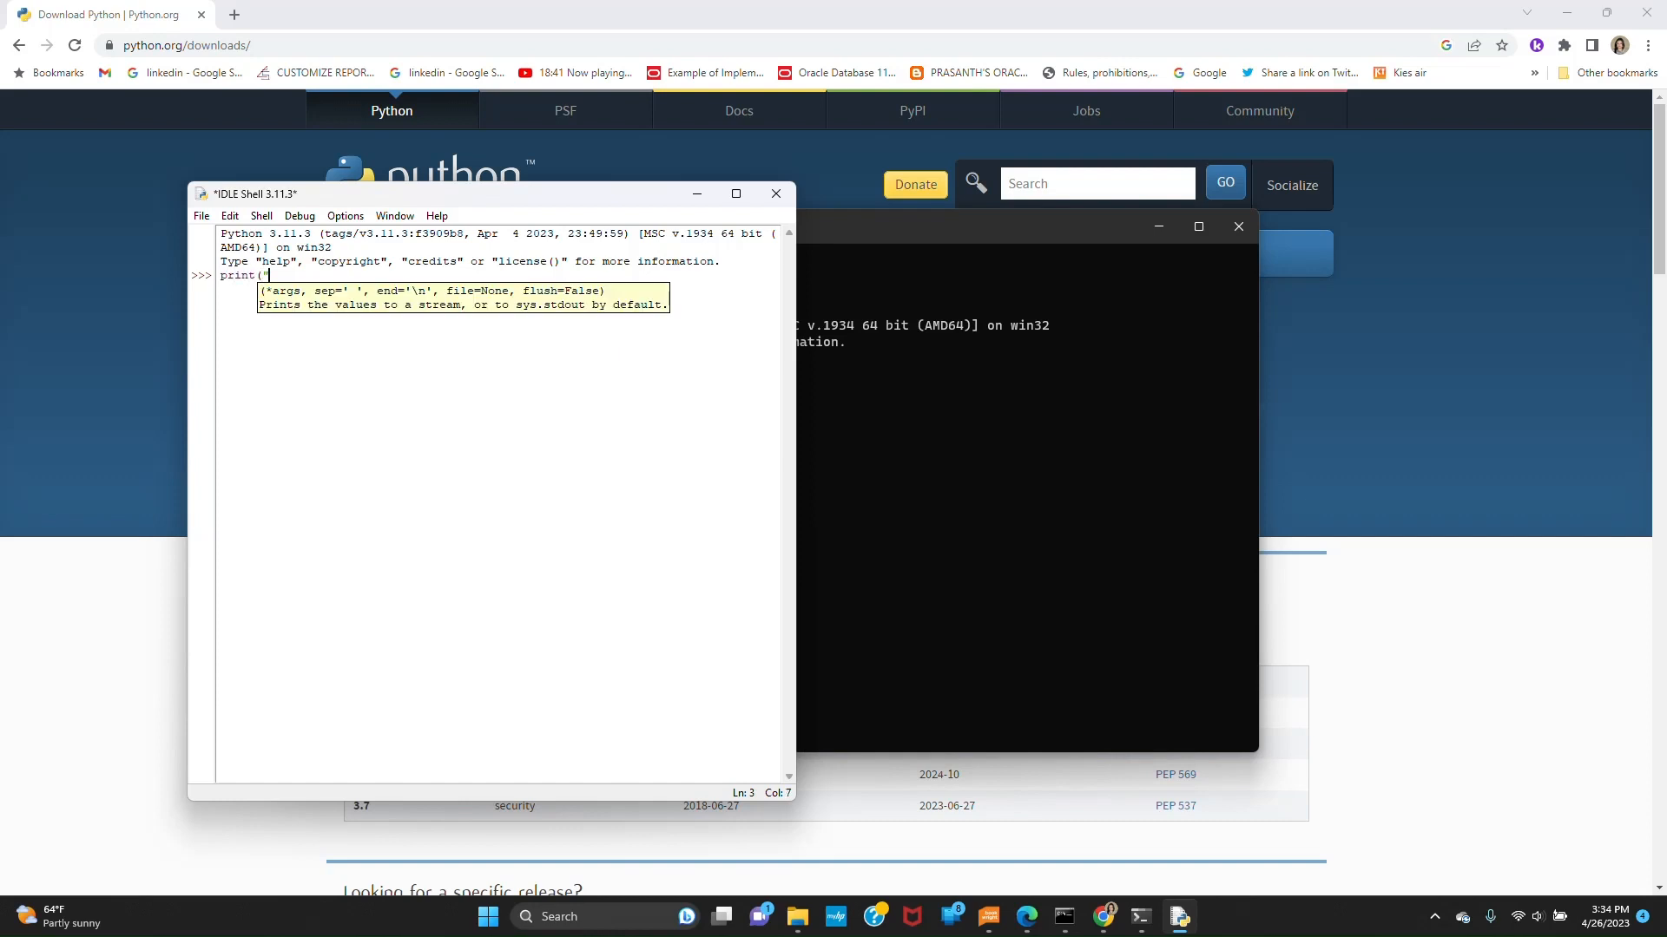
{"action": "type", "text": "Hello IDLE"}
{"action": "key", "text": "Return"}
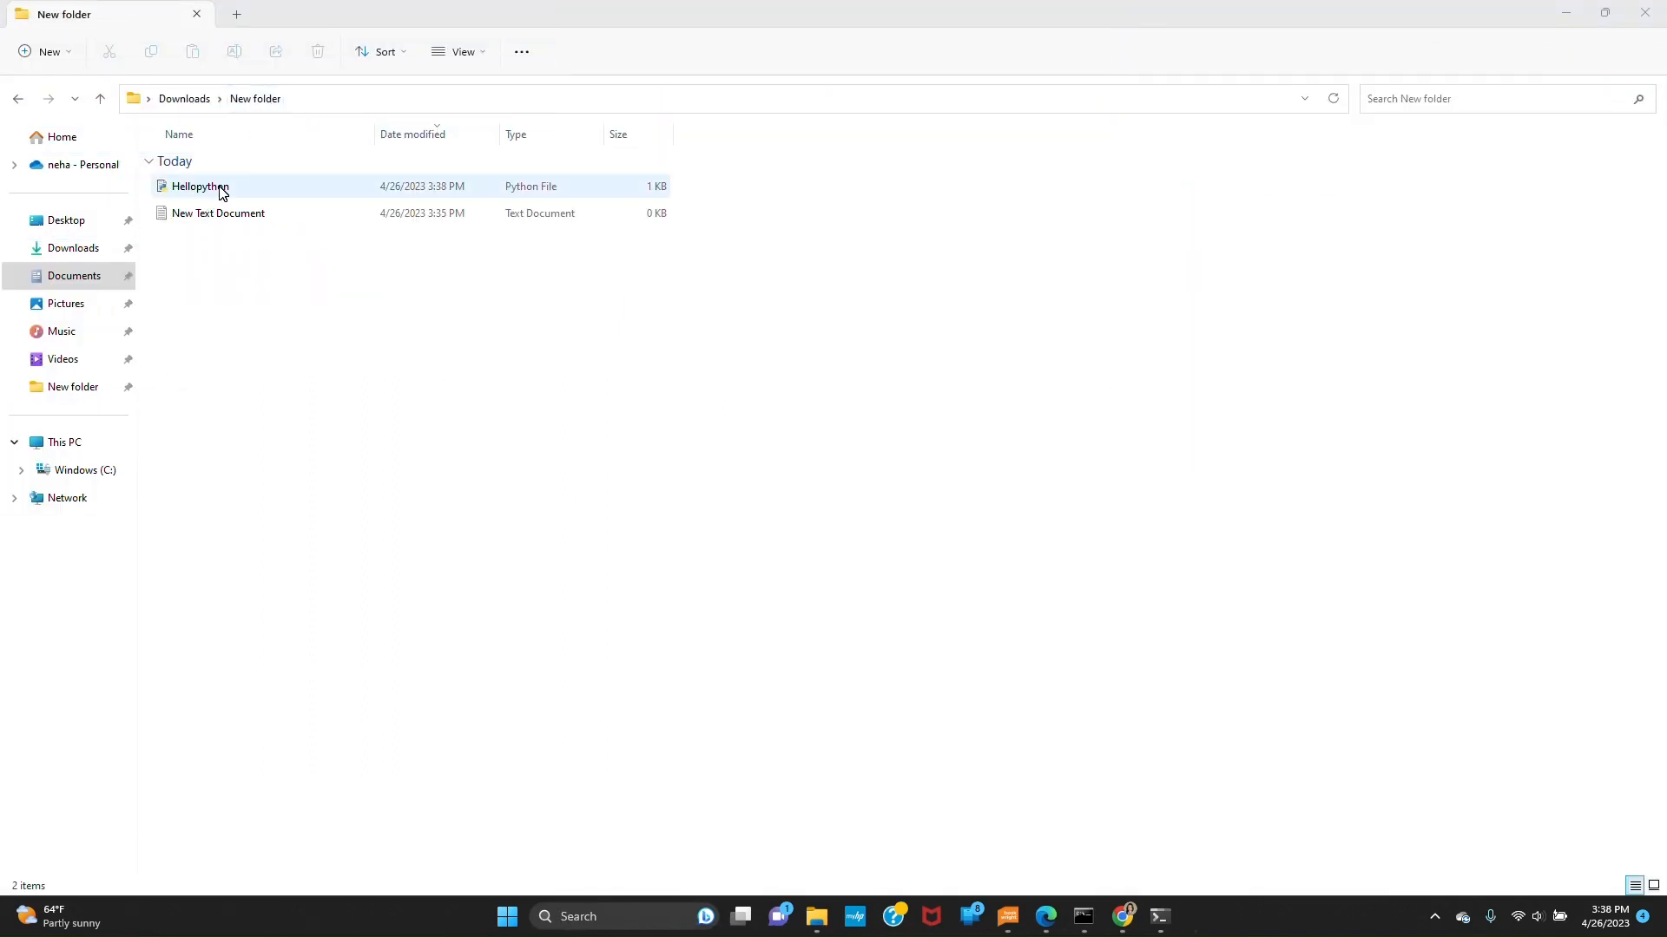
Try to open the Hellopython file directly from New folder, and launch IDLE (Python 3.11 64-bit).
{"action": "double_click", "coordinate": [223, 193]}
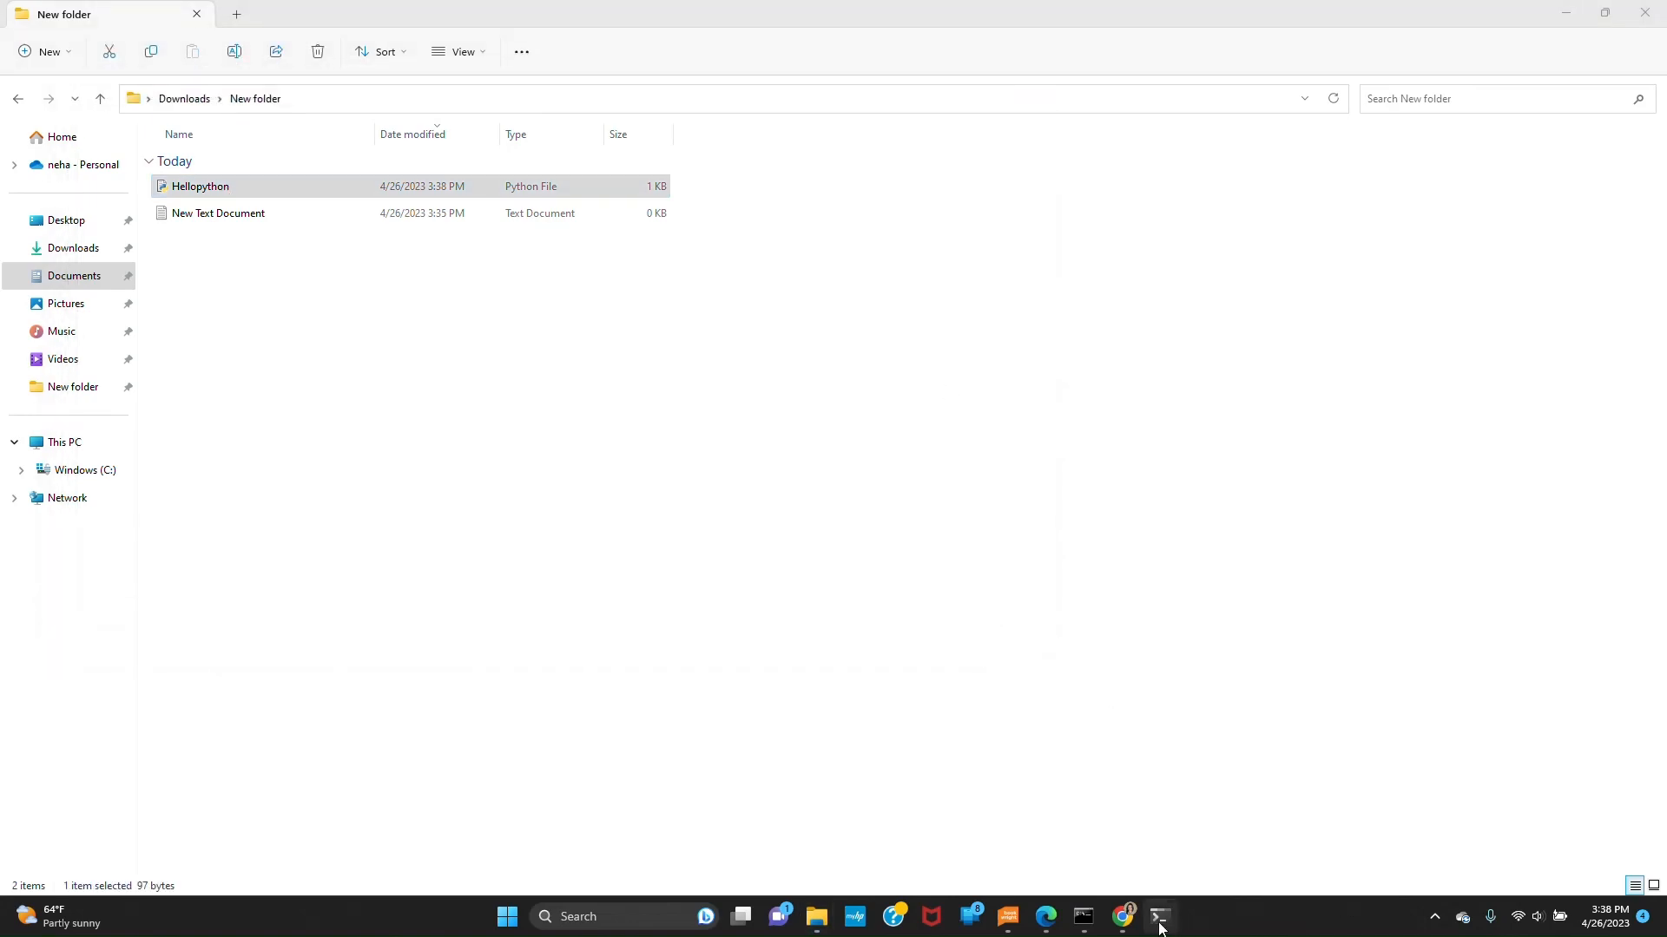
{"action": "mouse_move", "coordinate": [1159, 925]}
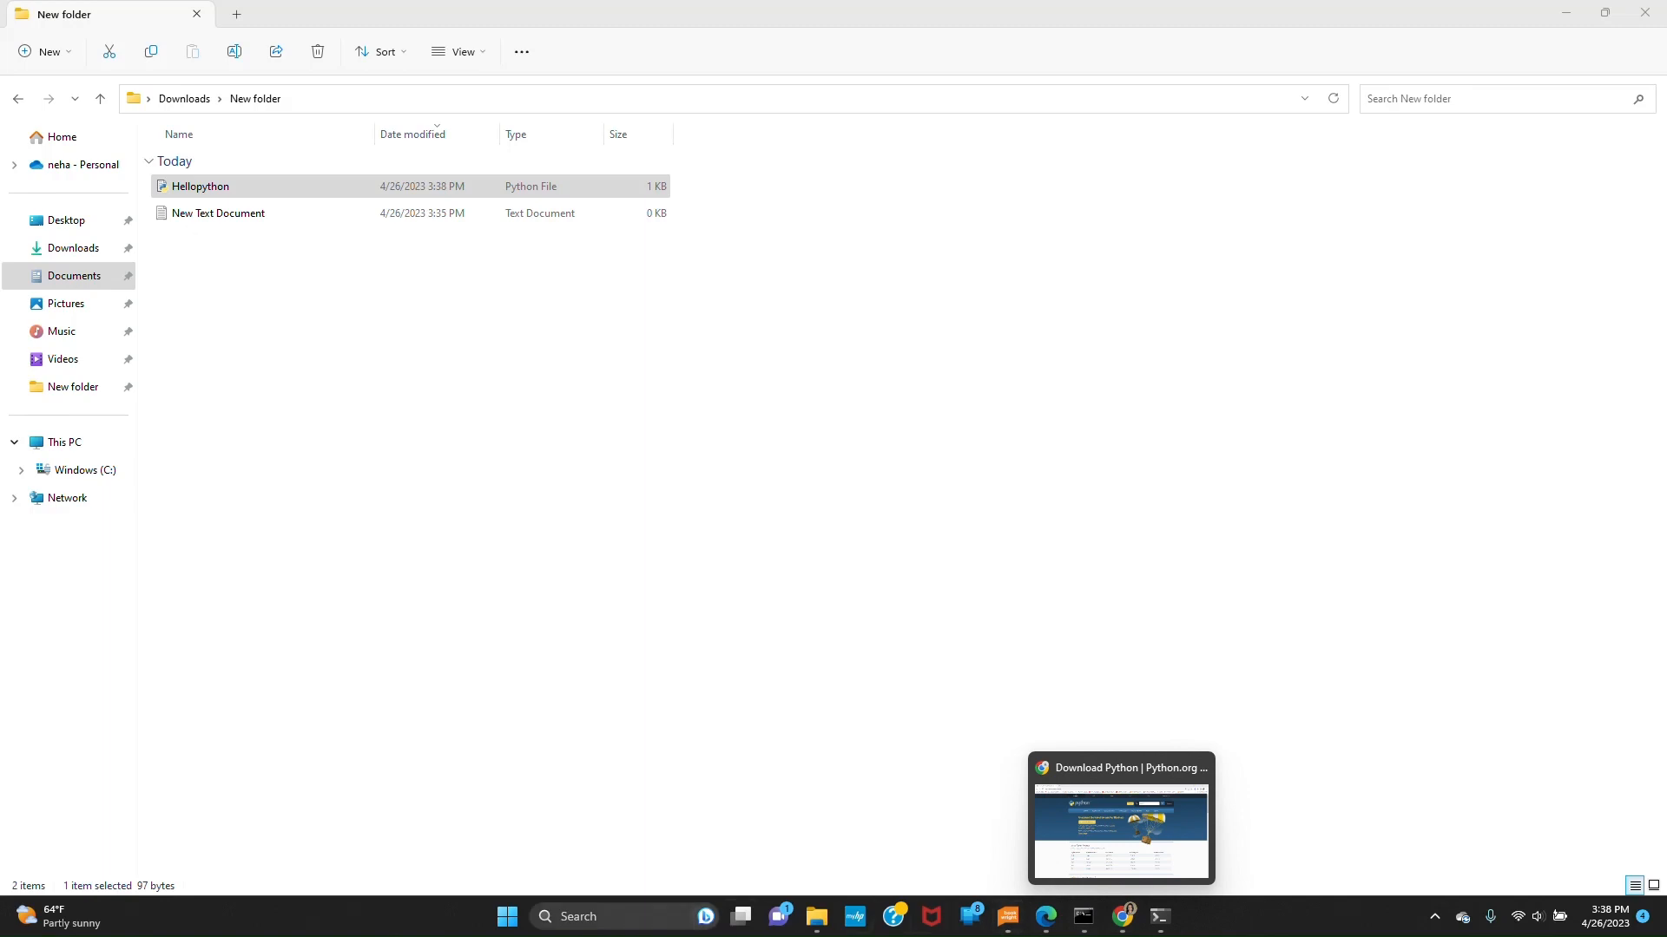
{"action": "left_click", "coordinate": [605, 918]}
{"action": "type", "text": "IDLE"}
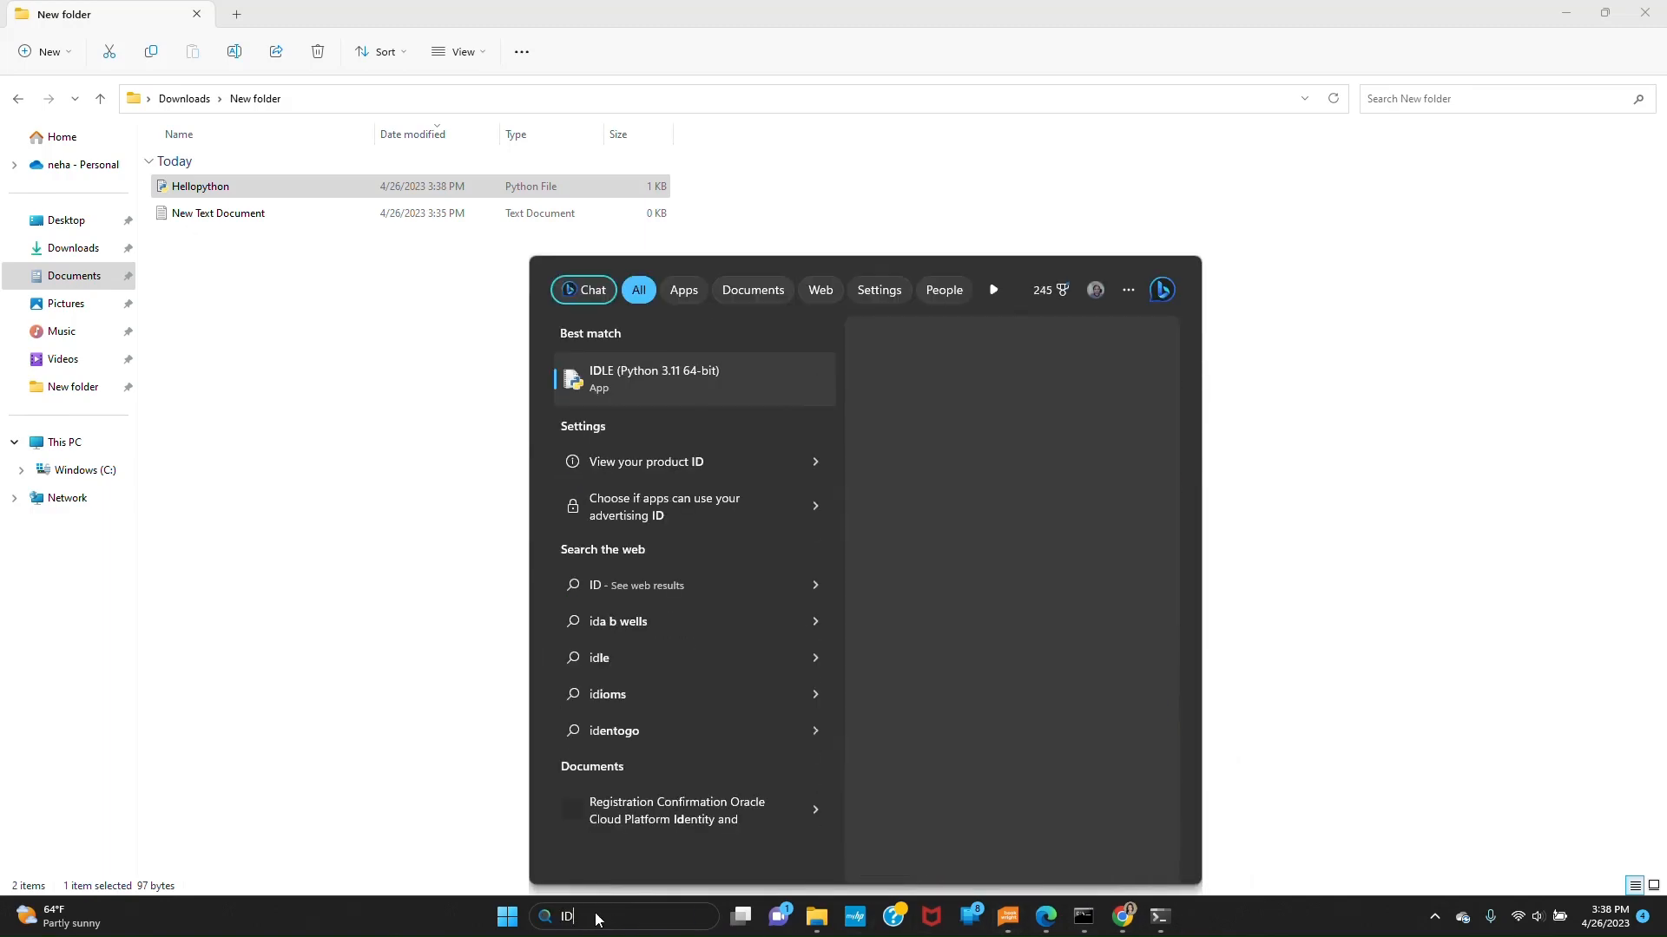
{"action": "left_click", "coordinate": [637, 369]}
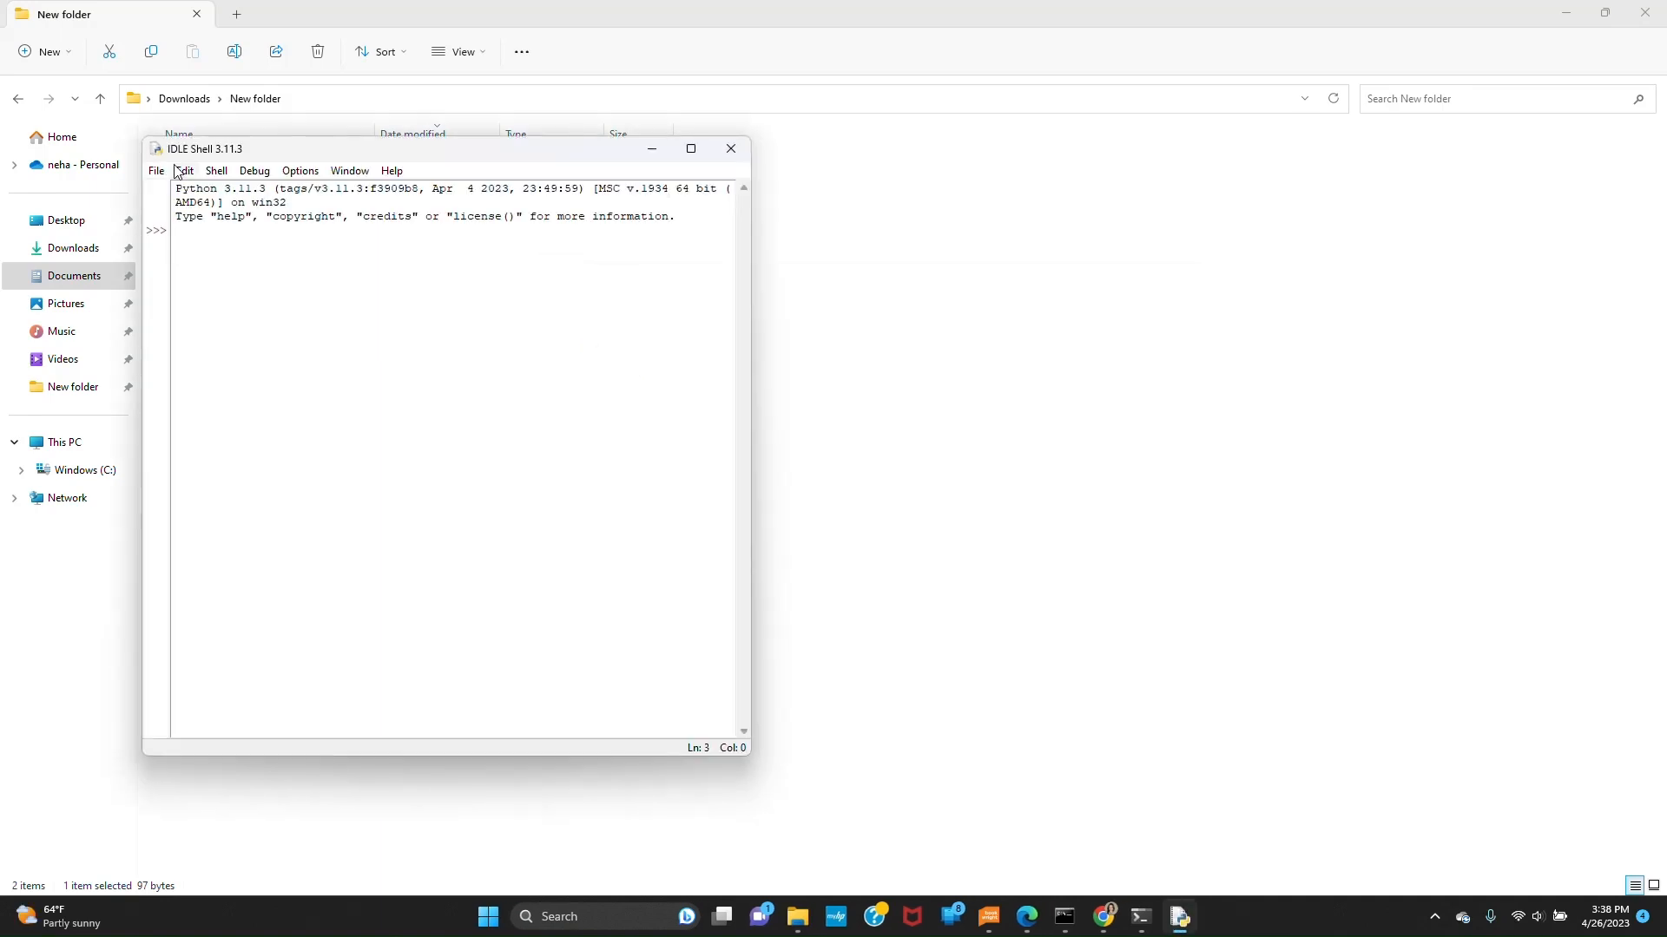
Open the Hellopython.py script from New folder in Downloads in an IDLE editor window.
{"action": "left_click", "coordinate": [157, 172]}
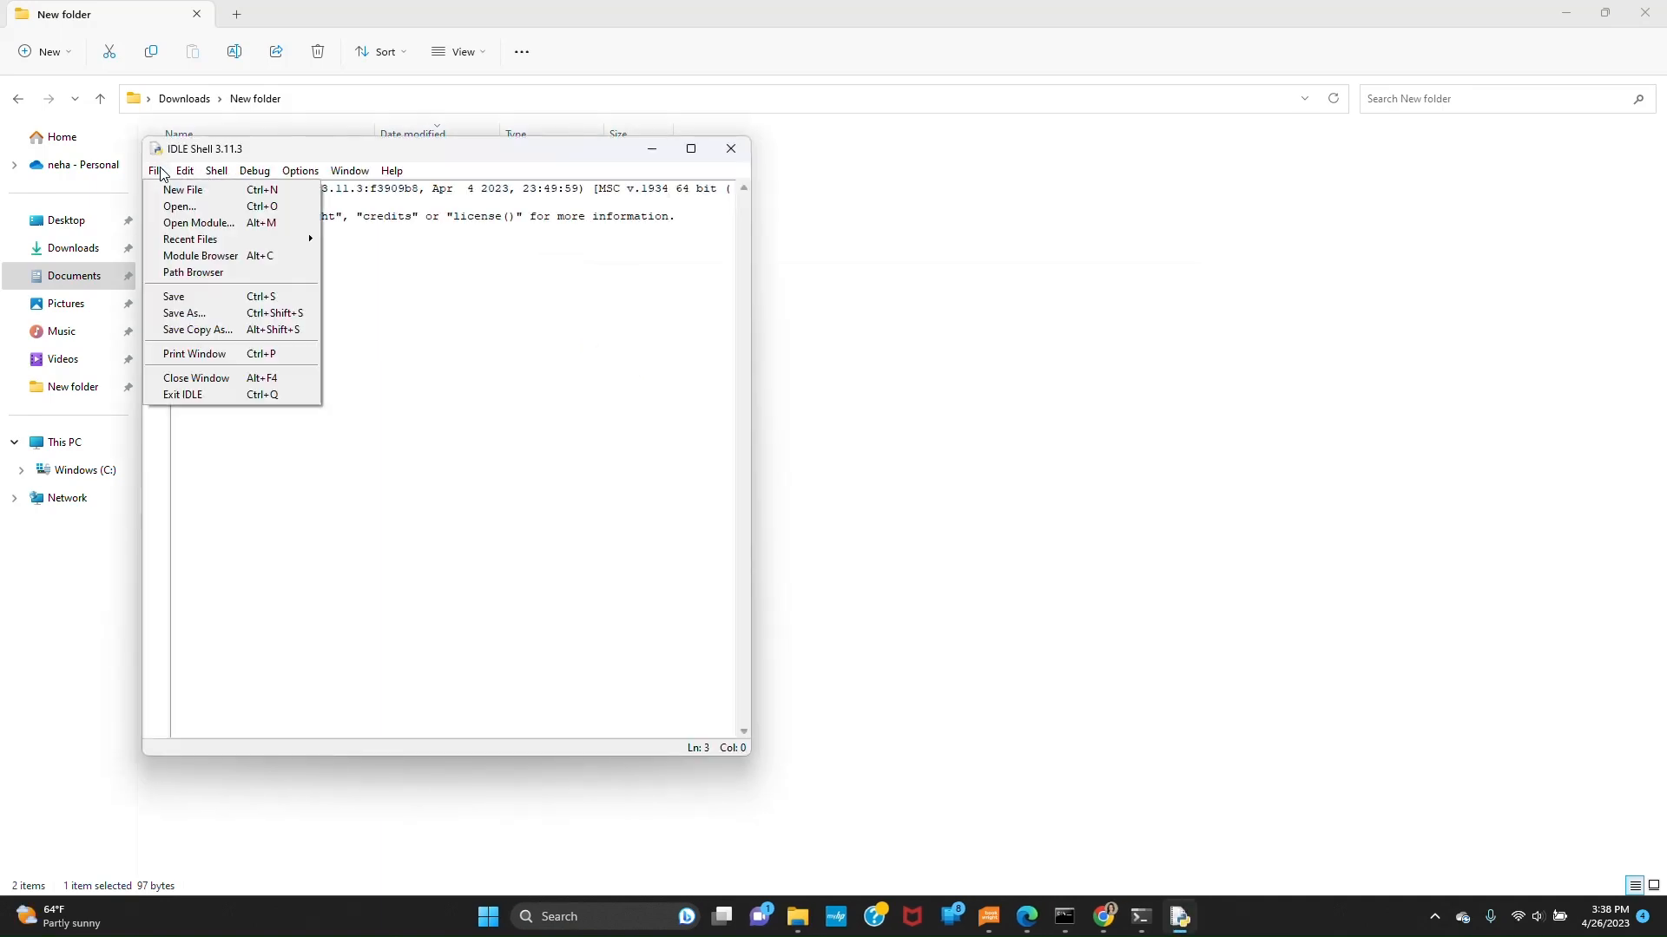
{"action": "left_click", "coordinate": [179, 206]}
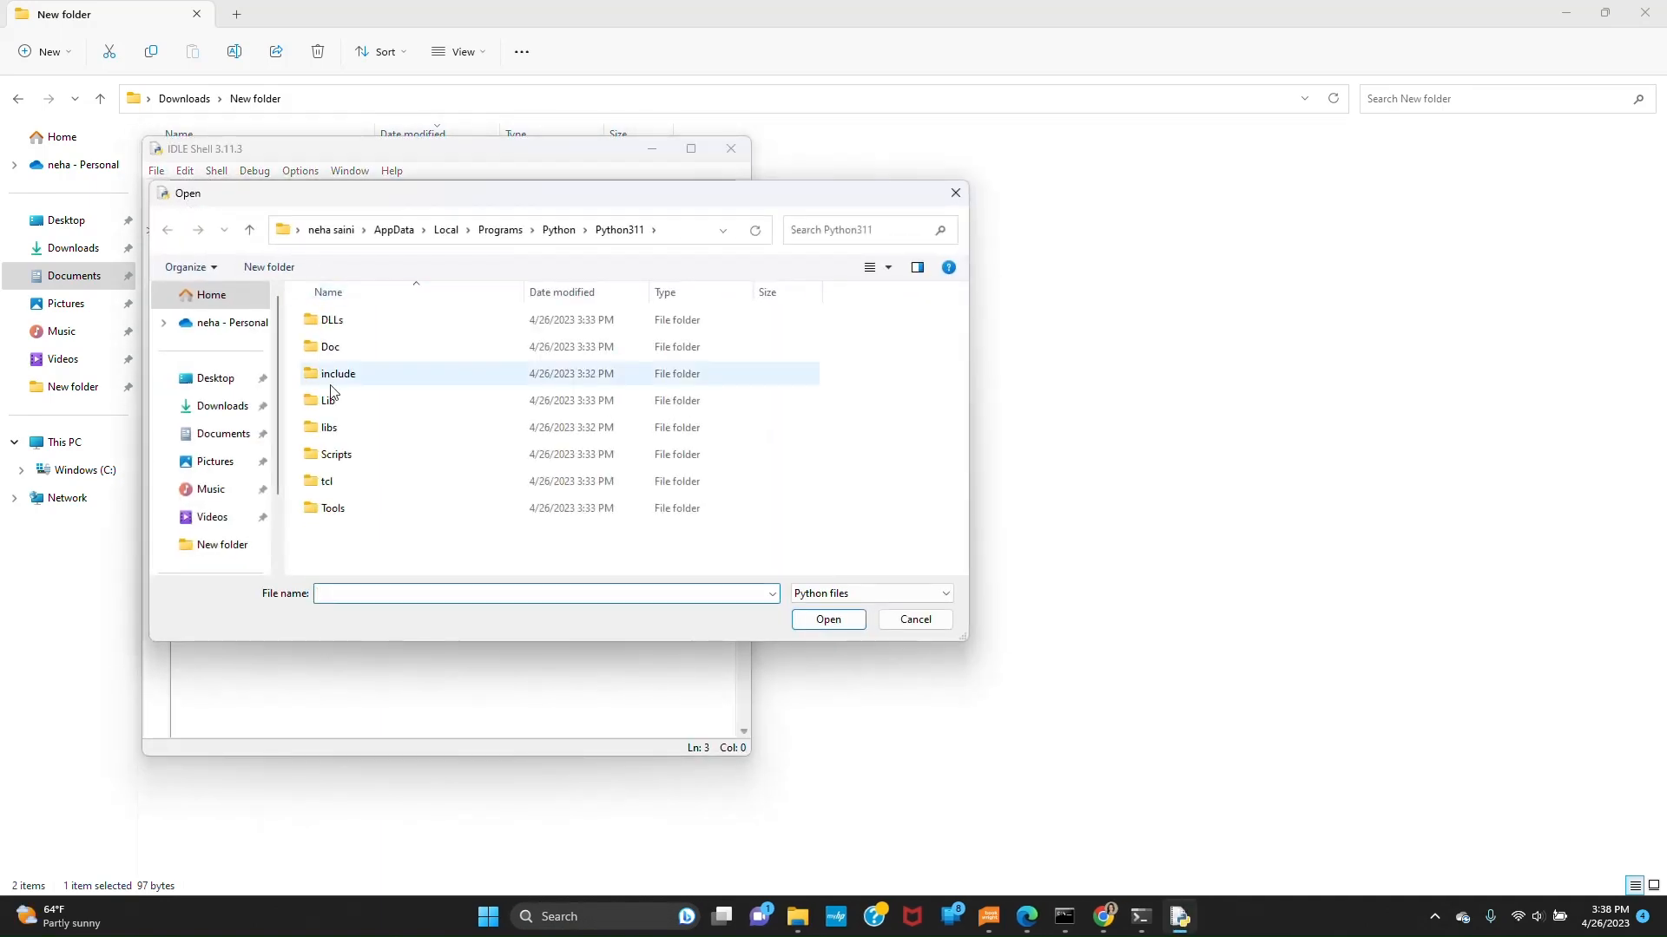
{"action": "left_click", "coordinate": [219, 405]}
{"action": "double_click", "coordinate": [352, 339]}
{"action": "double_click", "coordinate": [369, 347]}
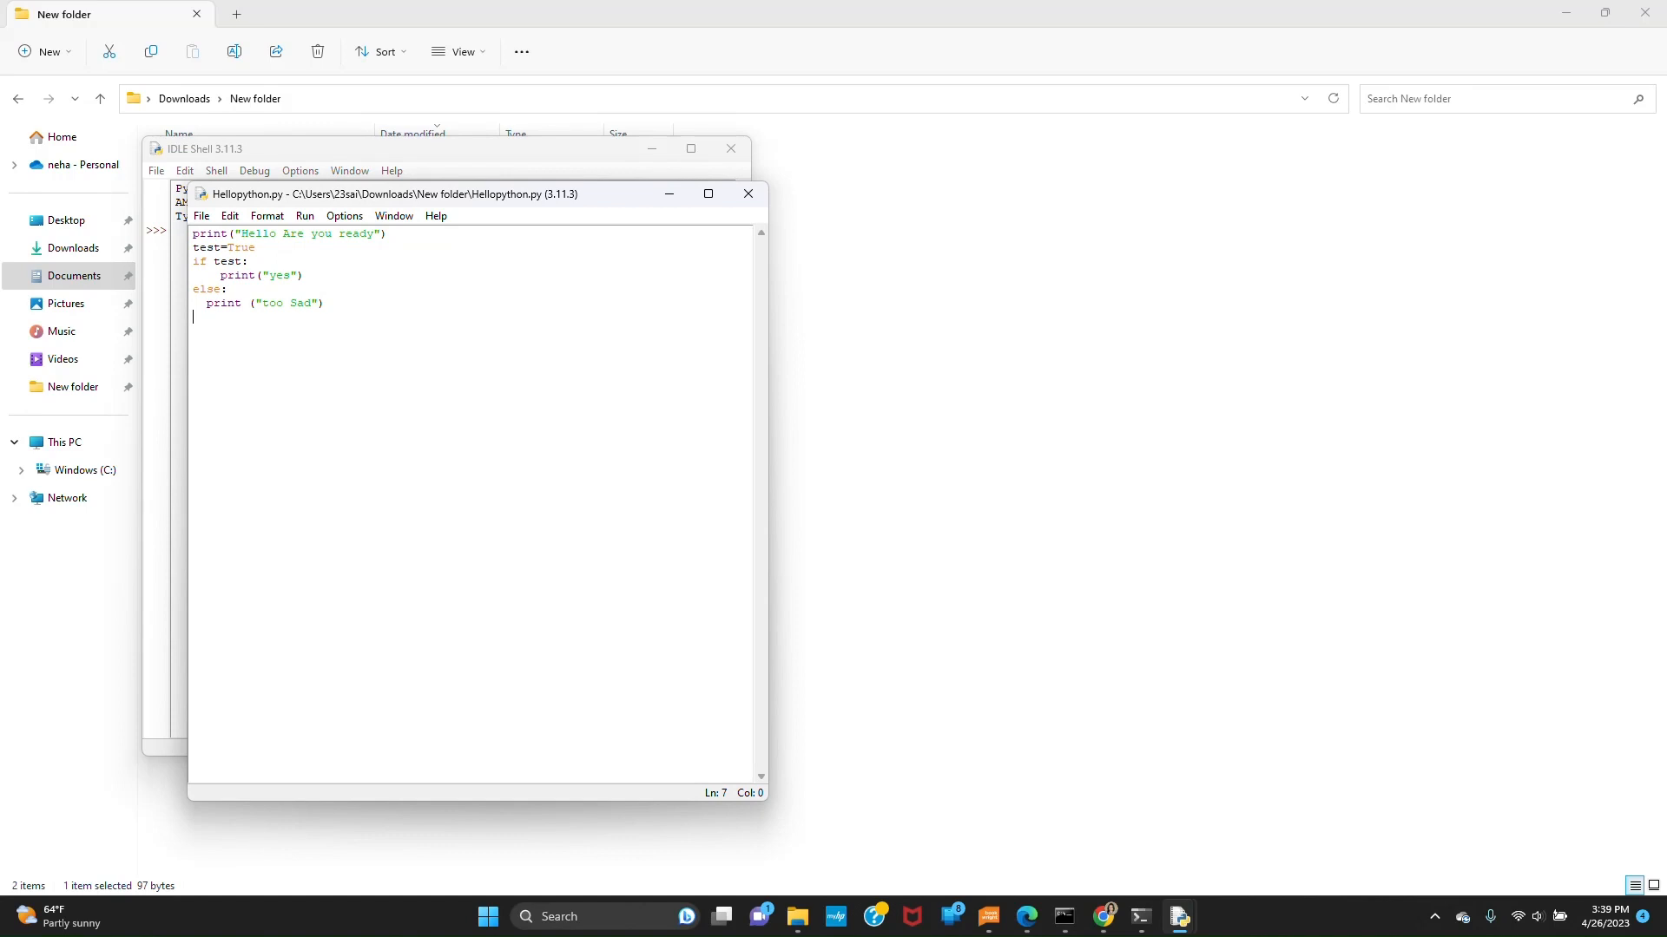
Run the Hellopython.py script as a module so its output goes to the IDLE shell.
{"action": "left_click", "coordinate": [310, 220]}
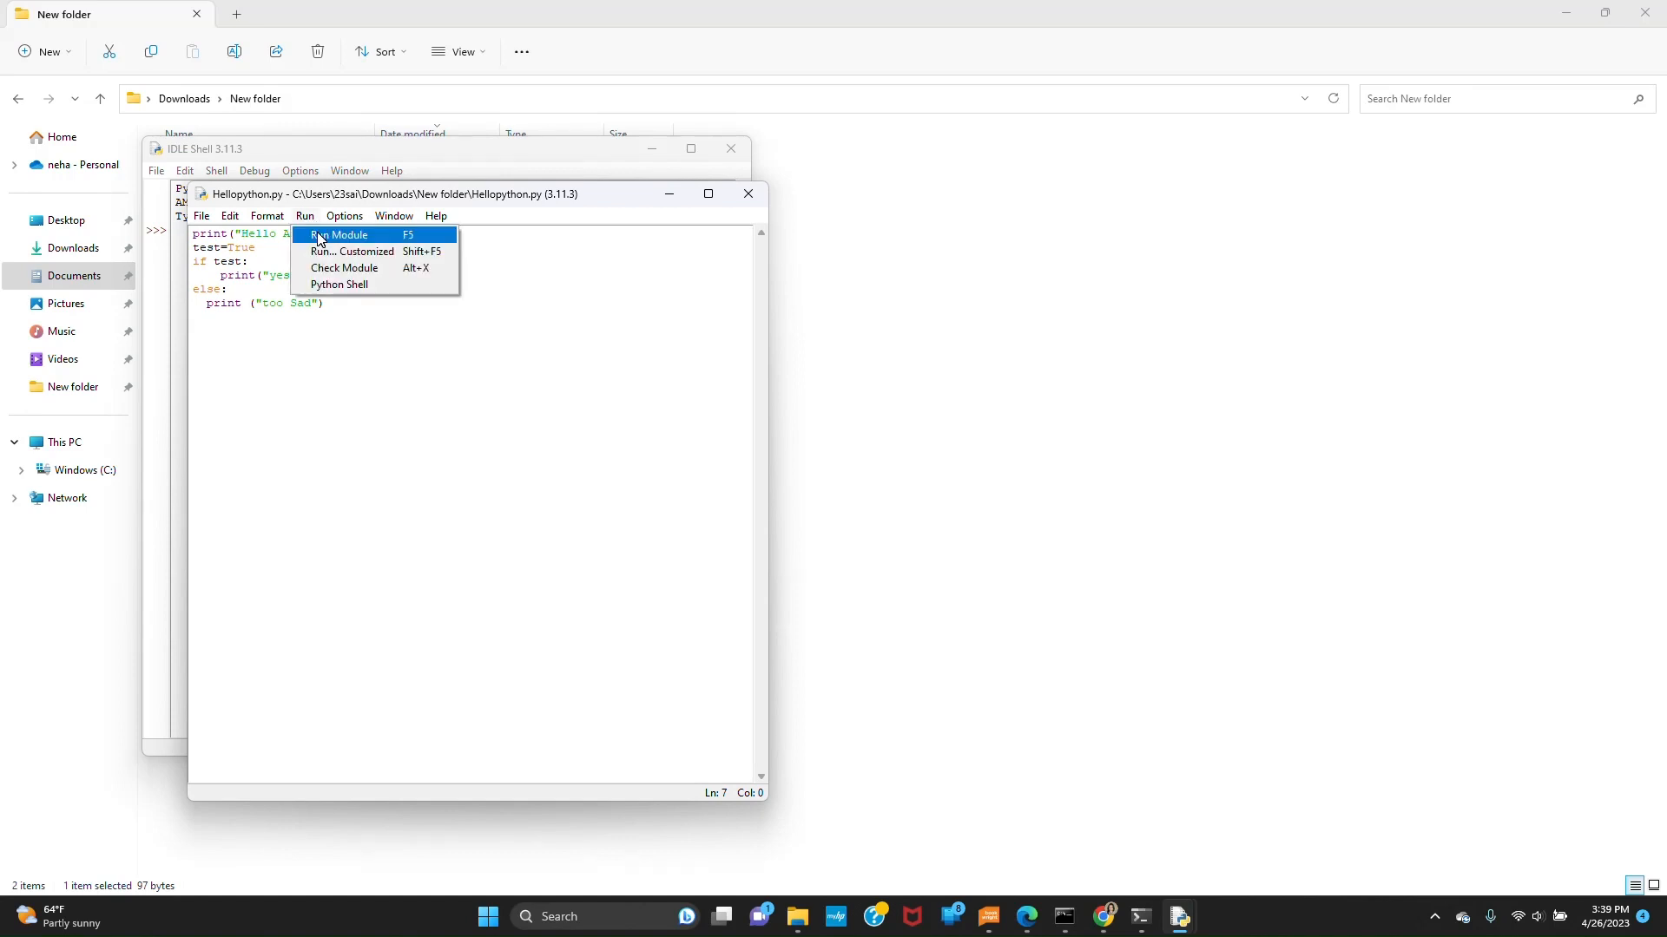
{"action": "left_click", "coordinate": [320, 237]}
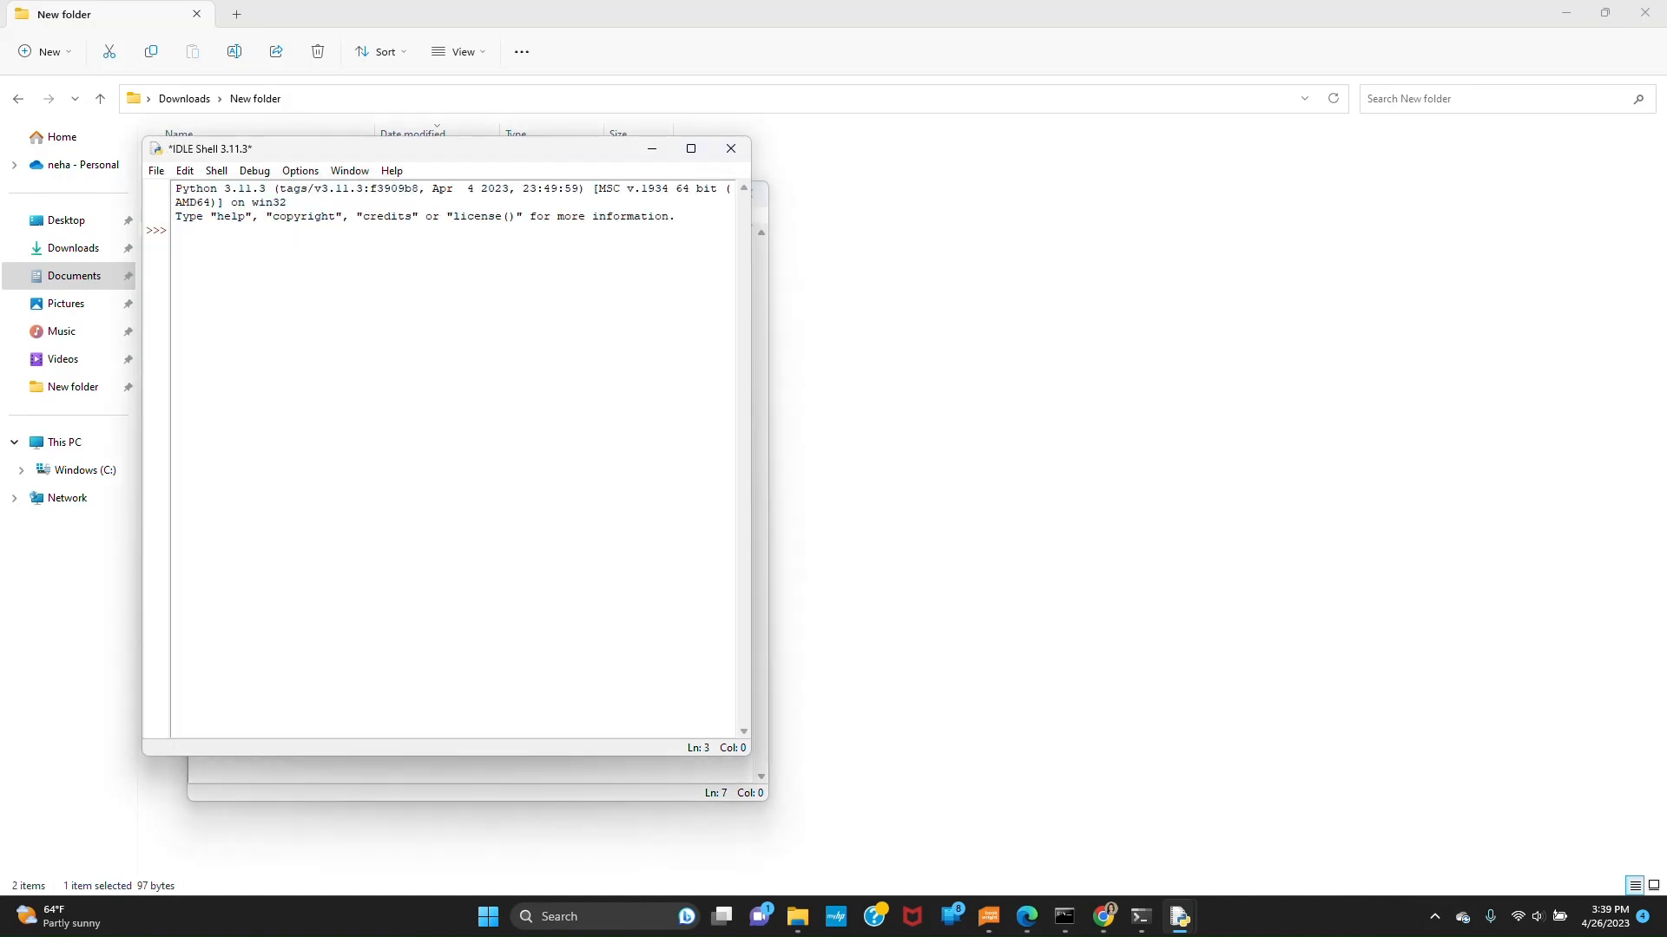
{"action": "left_click_drag", "start_coordinate": [175, 286], "coordinate": [176, 186]}
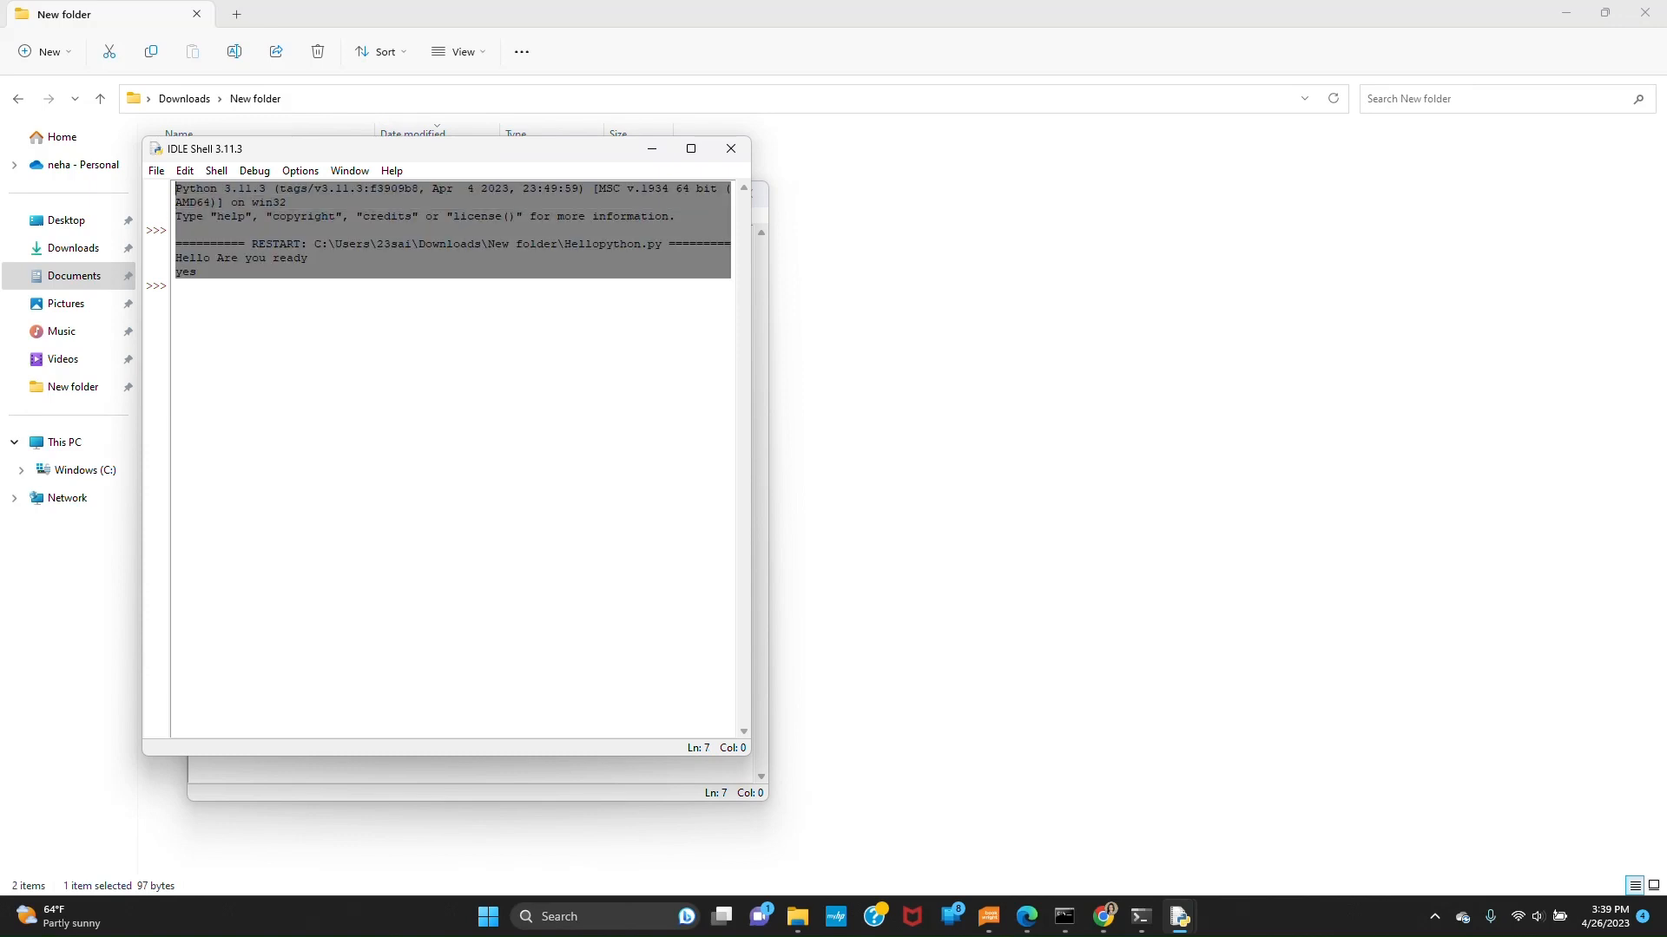
{"action": "left_click", "coordinate": [197, 272]}
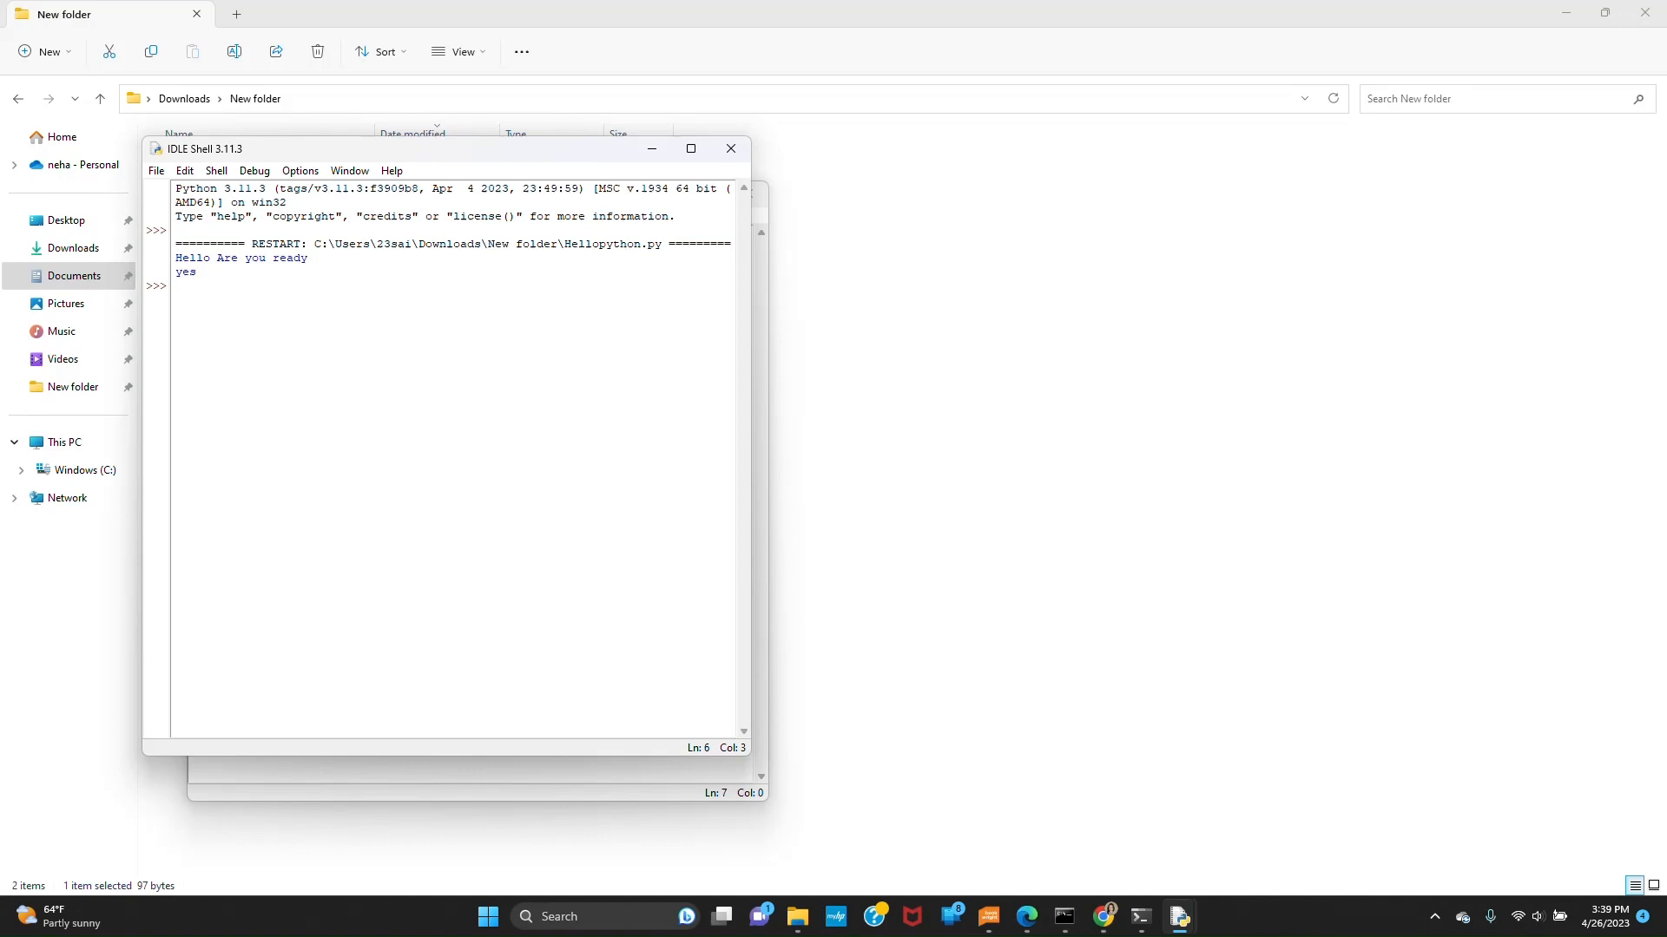
{"action": "key", "text": "ctrl+a"}
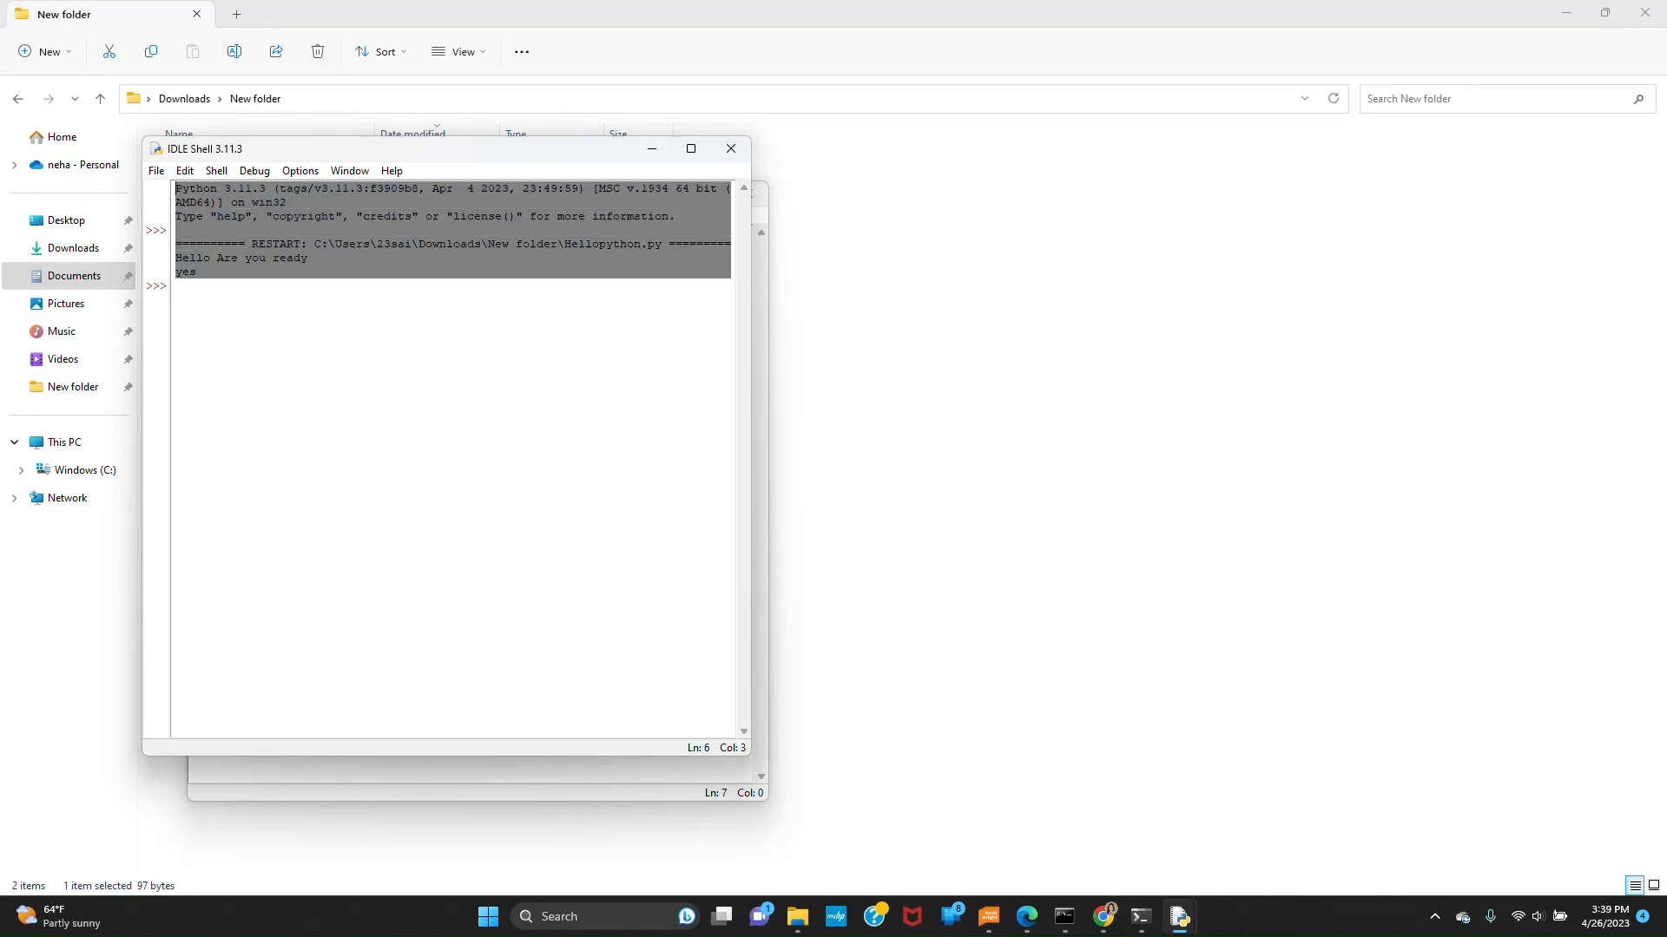
{"action": "left_click", "coordinate": [177, 286]}
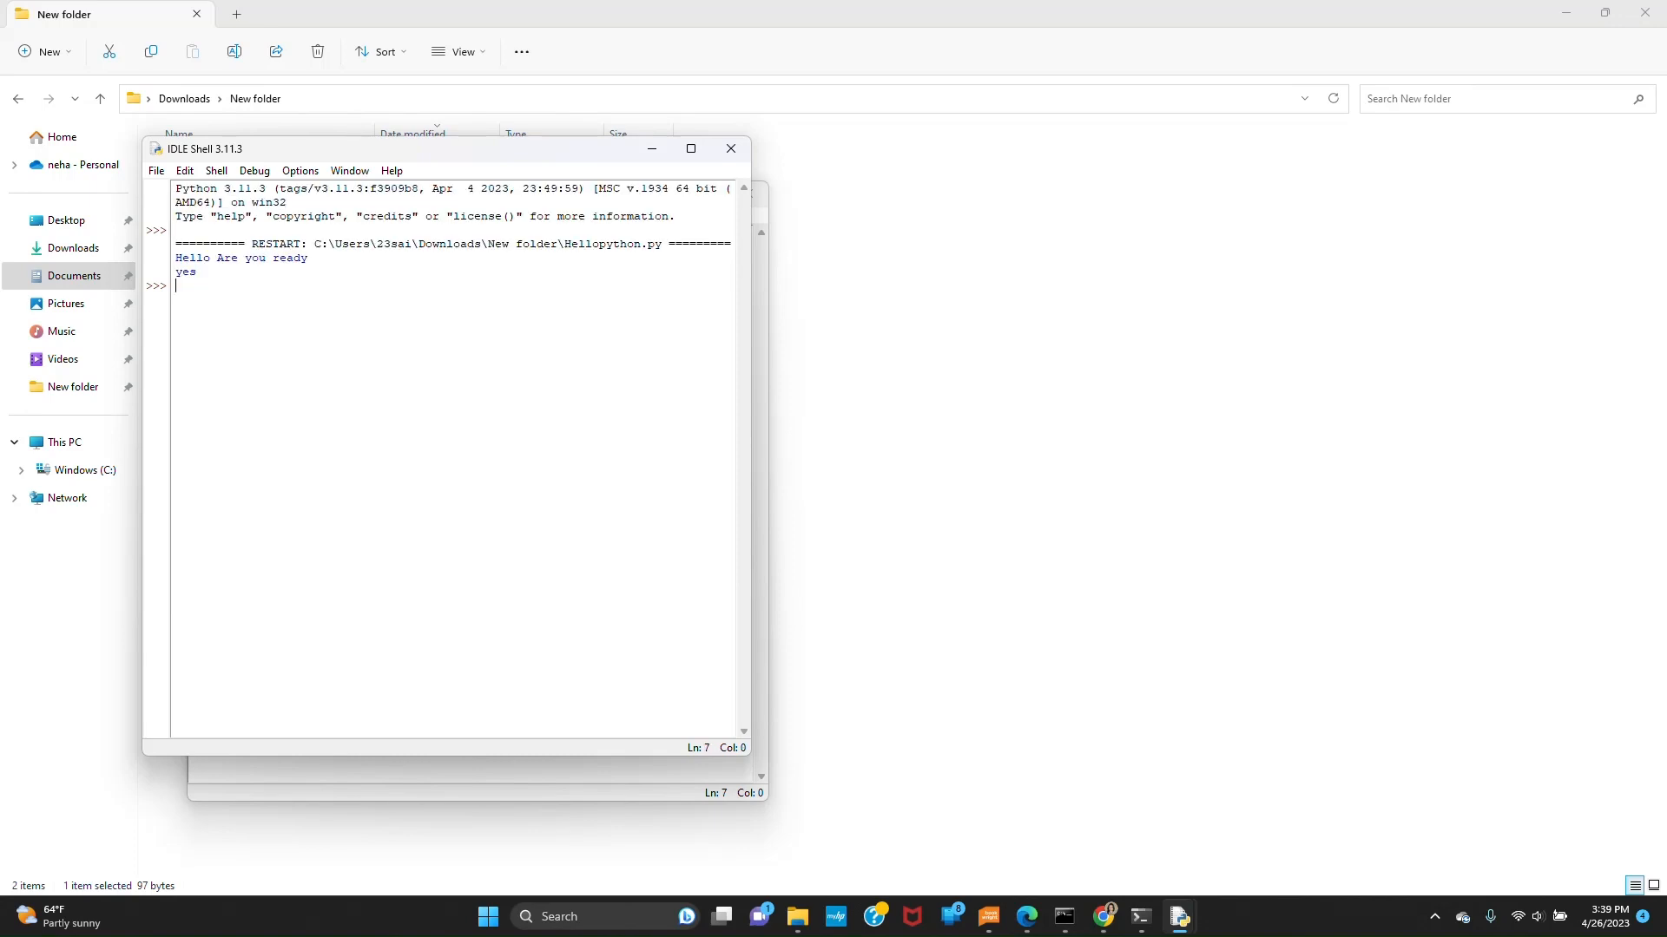